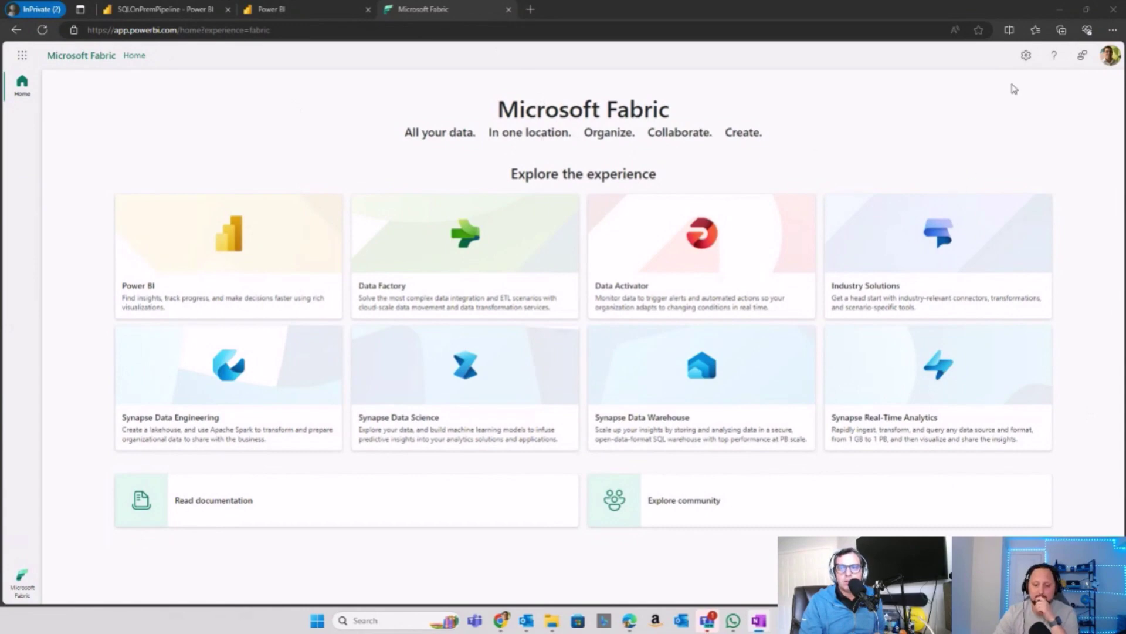
- Open the Manage connections and gateways page from the Fabric Settings gear
left_click(1027, 56)
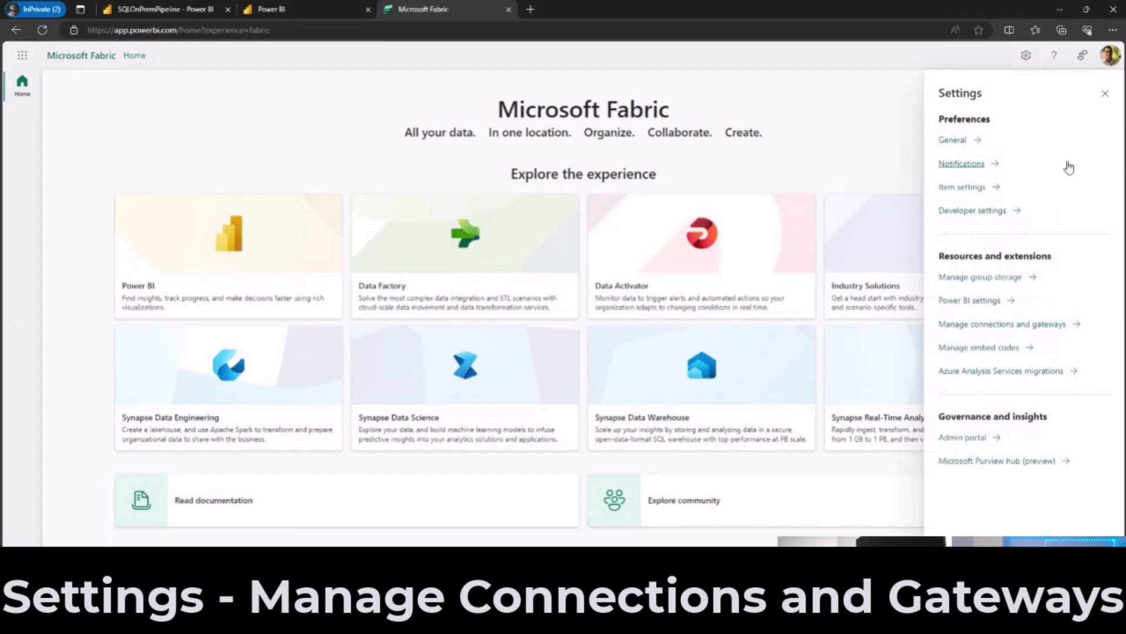
left_click(1007, 332)
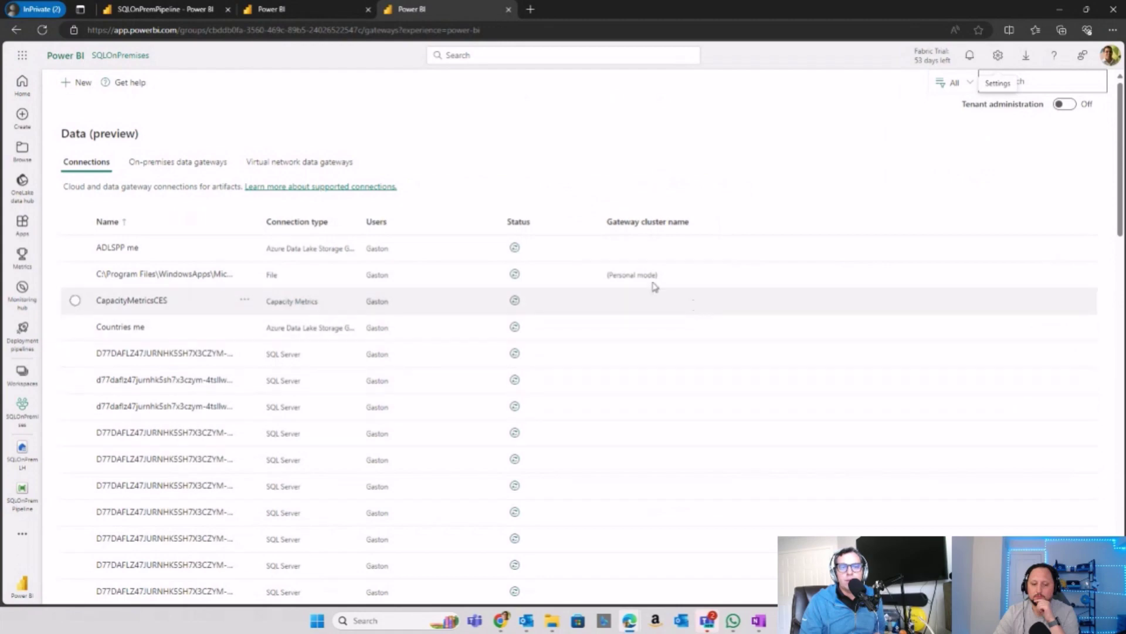
- View the On-premises data gateways list, then return to the SQLOnPremPipeline pipeline tab
left_click(183, 167)
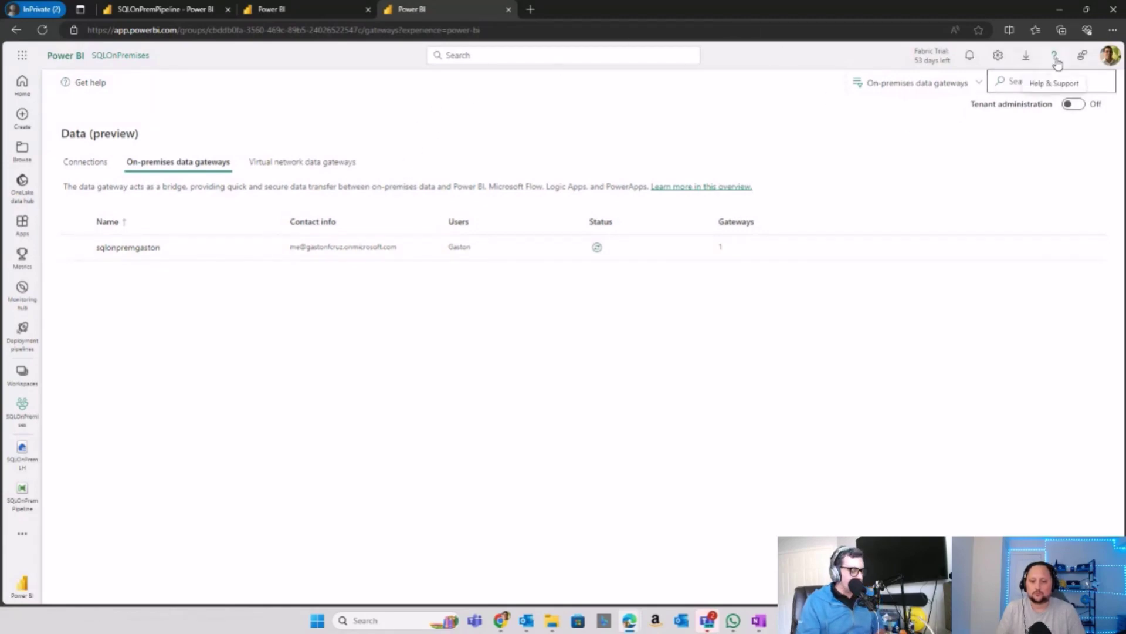
key("ctrl+Tab")
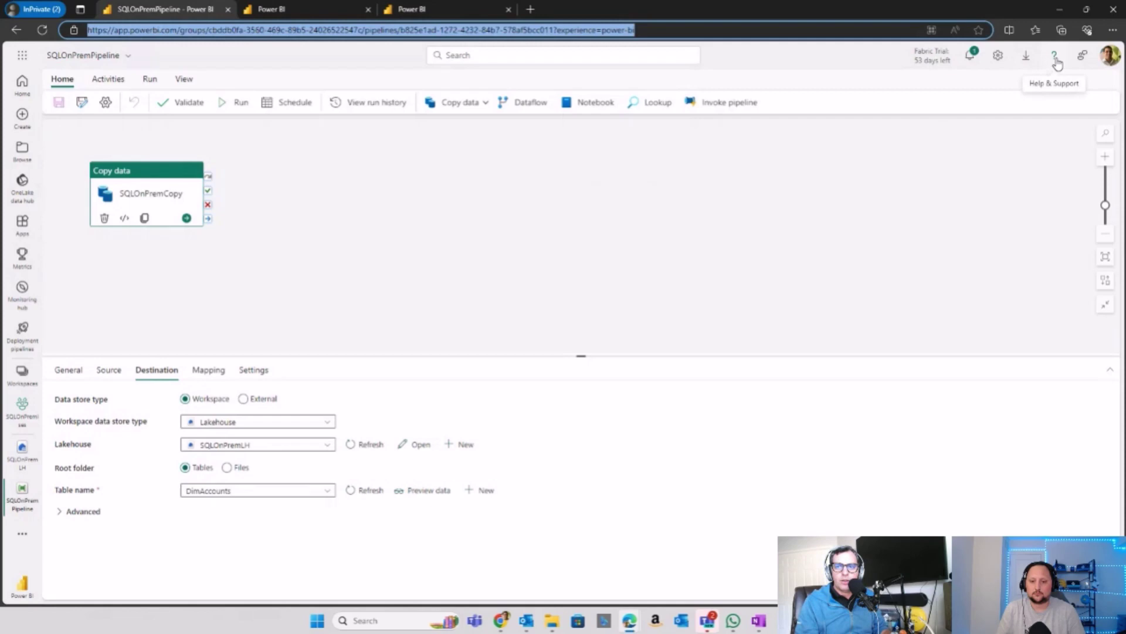
- Confirm the gateway is online via Download > Data Gateway, then close it and the FabricTestSQL settings
left_click(311, 10)
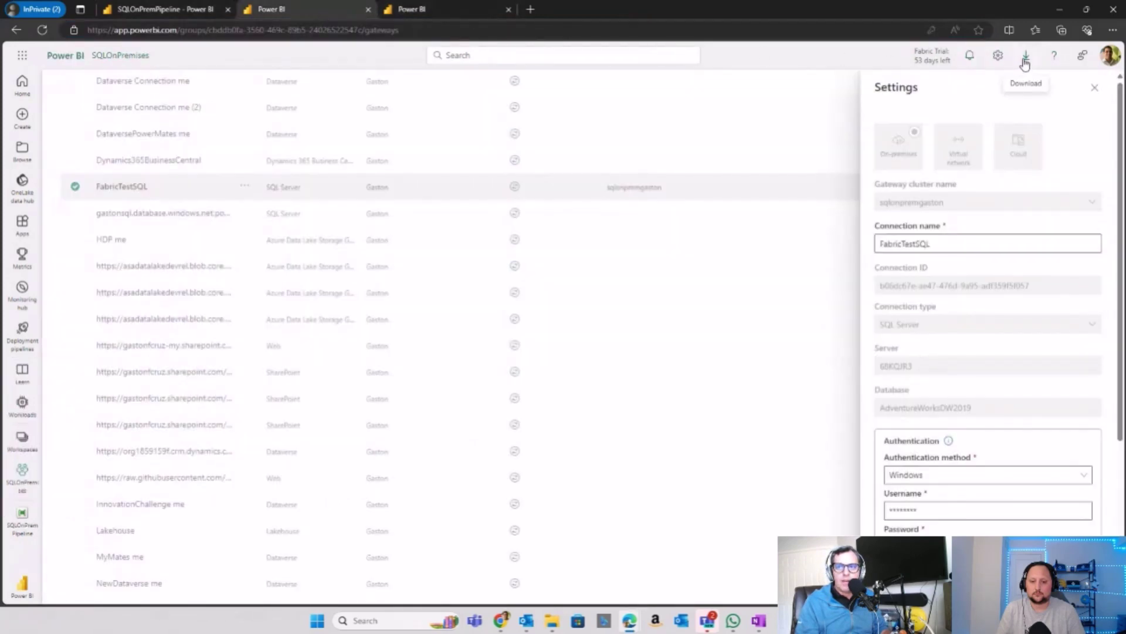
left_click(1026, 58)
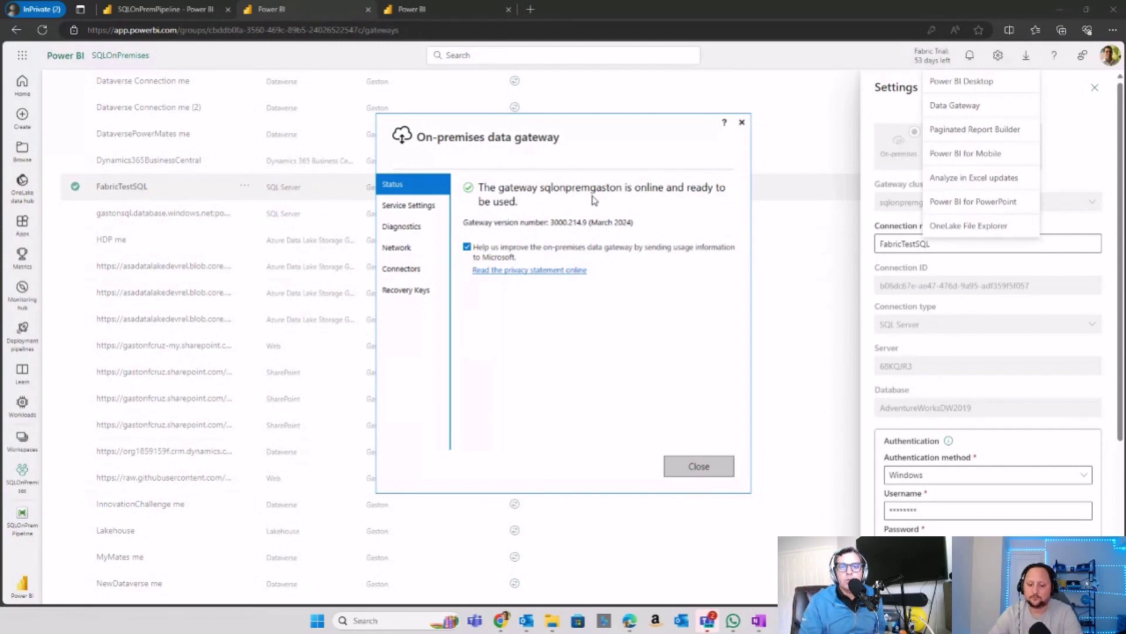
left_click(699, 466)
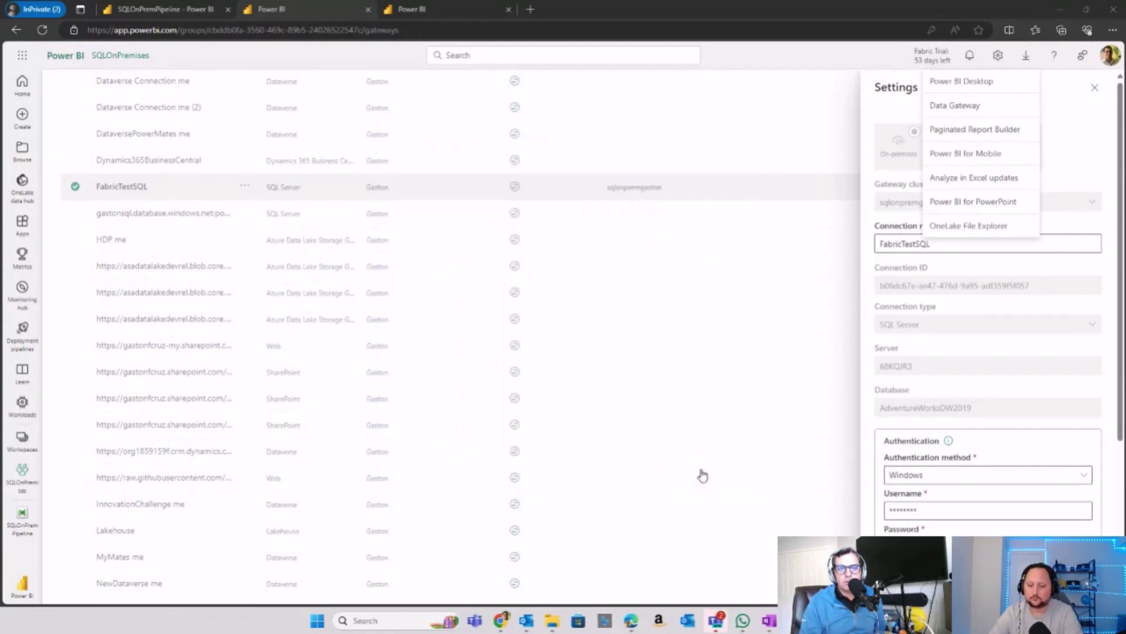
left_click(1095, 87)
left_click(763, 56)
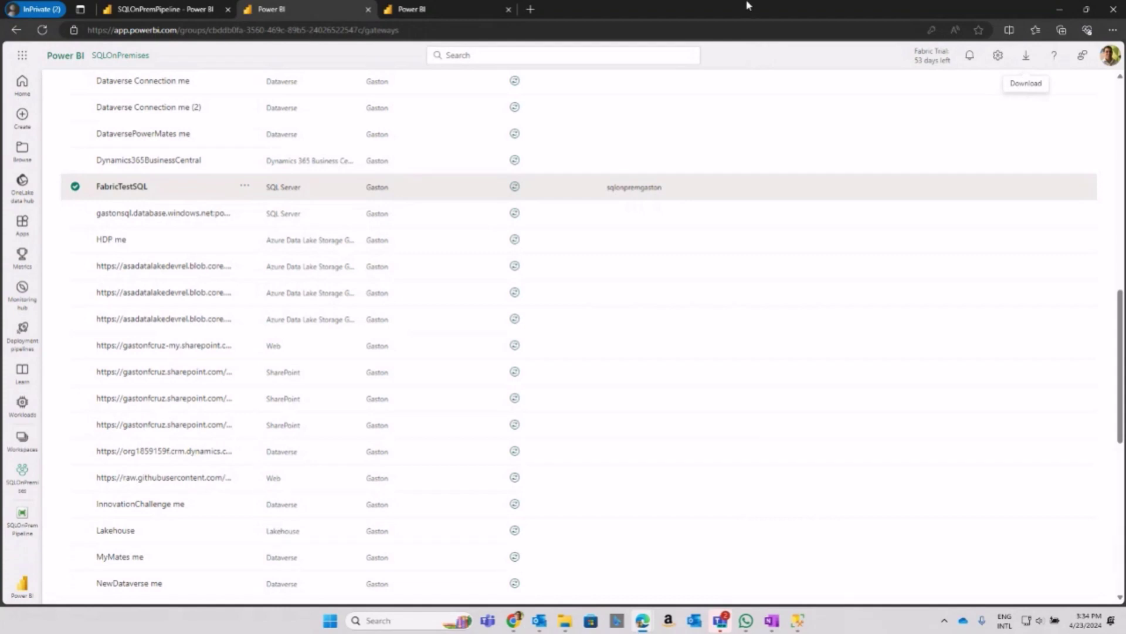
- In SSMS, inspect the local server's Object Explorer and close the Connect to Server dialog
left_click(799, 623)
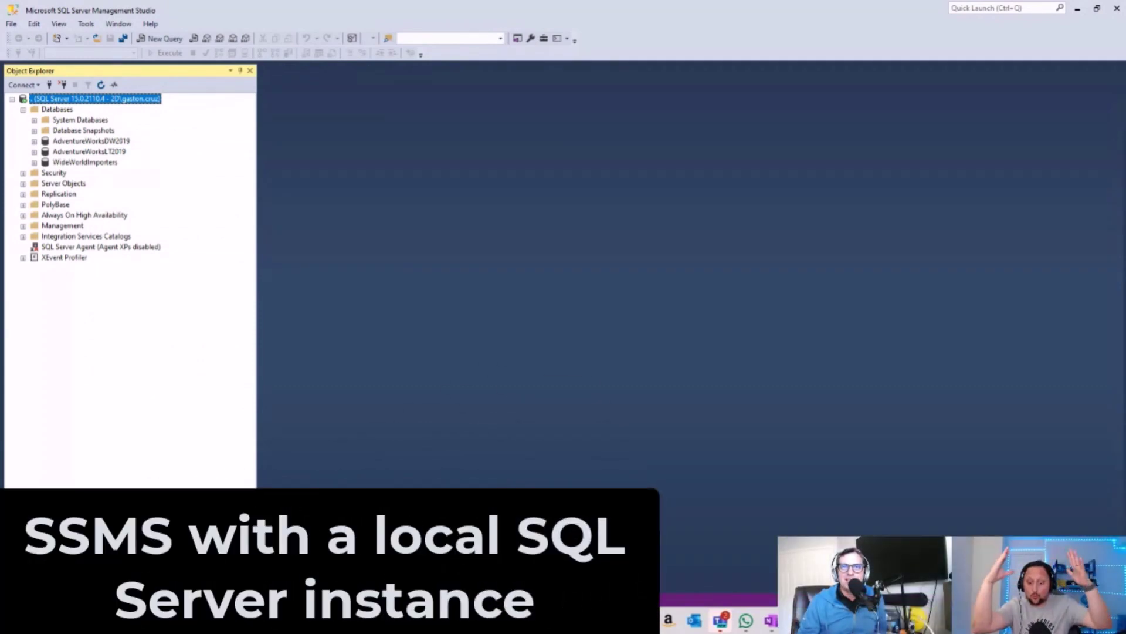
right_click(130, 100)
key("Escape")
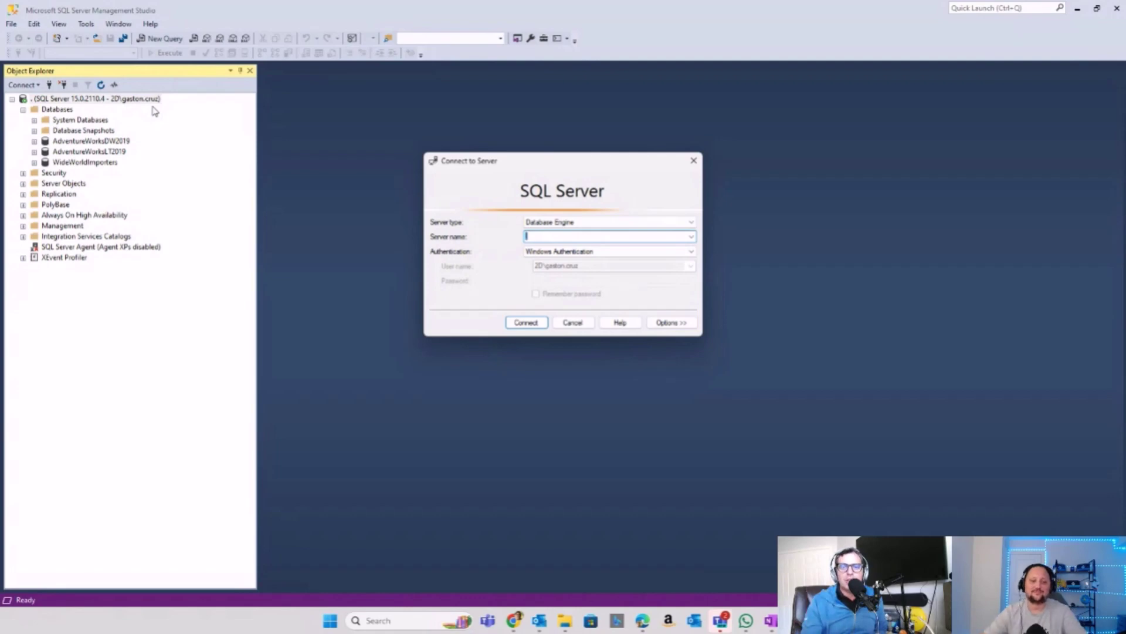
left_click(539, 323)
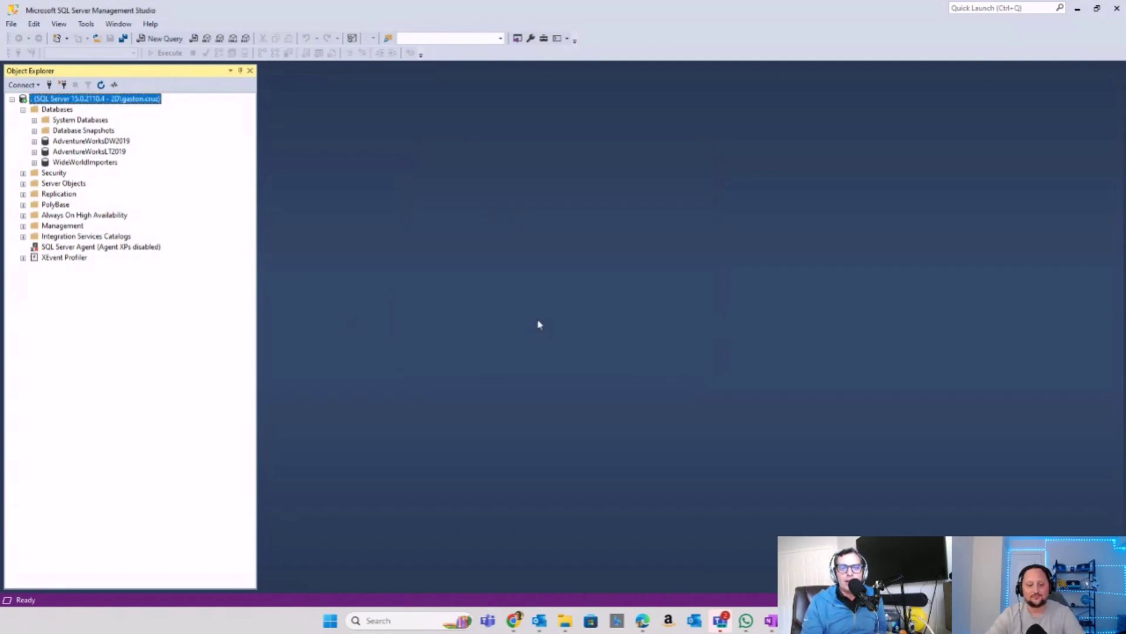
- Launch ZoomIt to magnify and outline the server's databases such as AdventureWorksDW2019
left_click(330, 620)
type("zoomit")
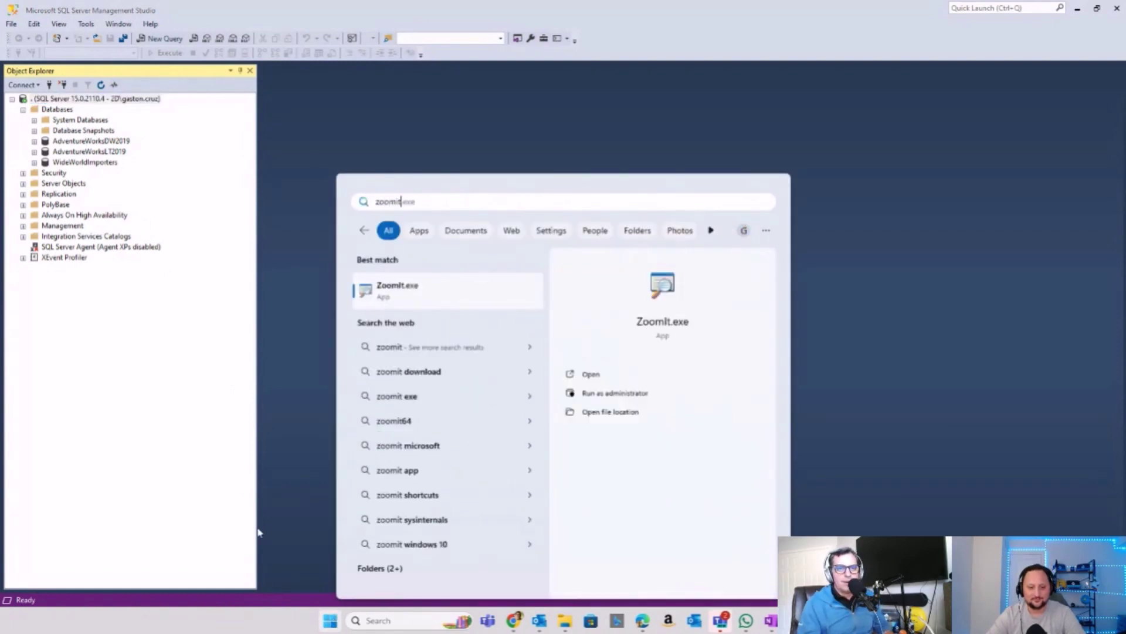
key("Return")
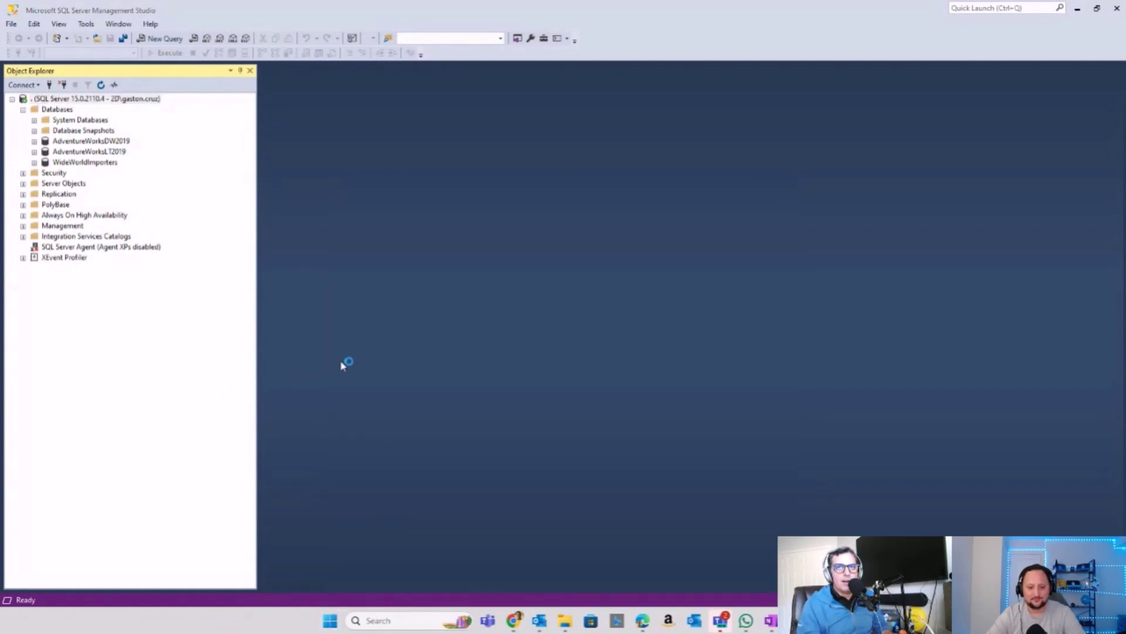
key("ctrl+1")
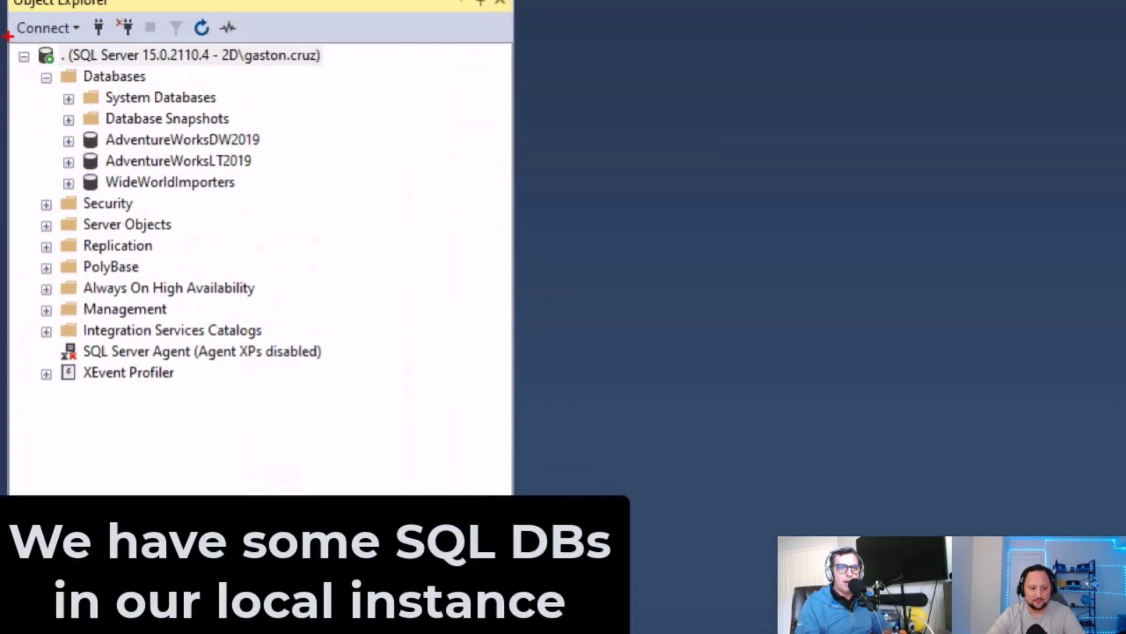
mouse_move(9, 37)
left_mouse_down()
mouse_move(330, 185)
mouse_move(364, 235)
left_mouse_up()
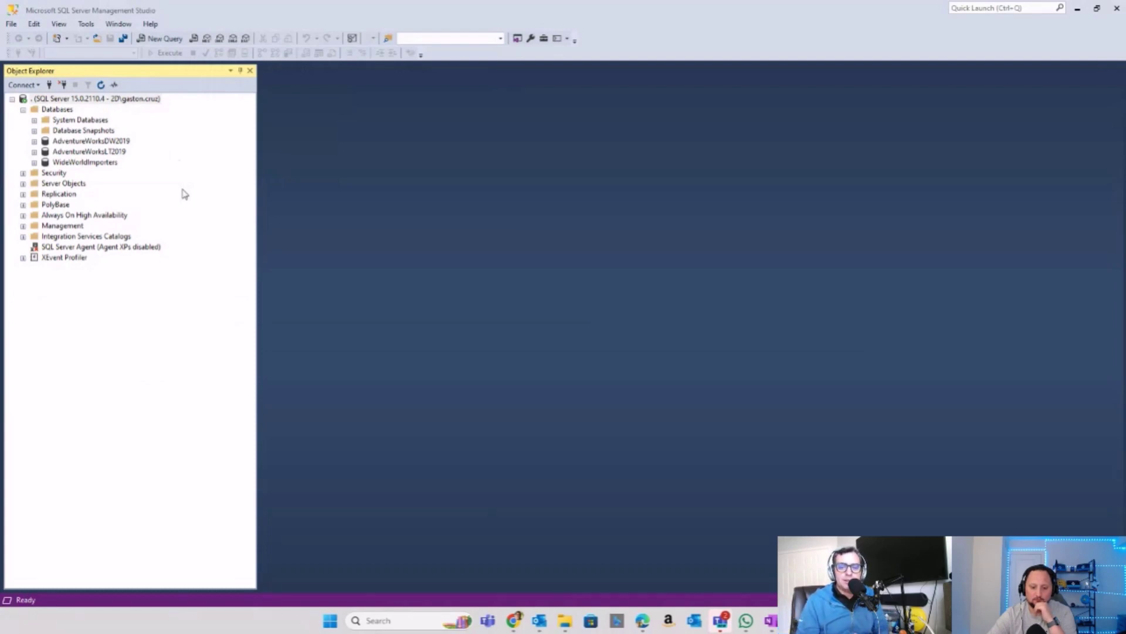
- Return to the browser and view the On-premises data gateways list in settings
mouse_move(642, 624)
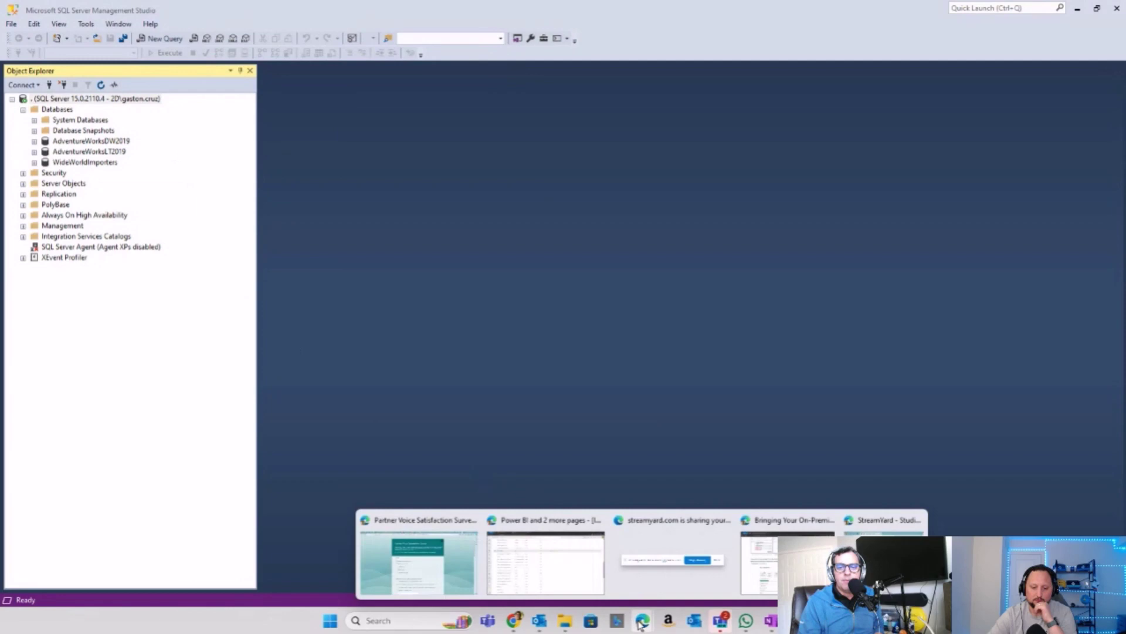
left_click(579, 568)
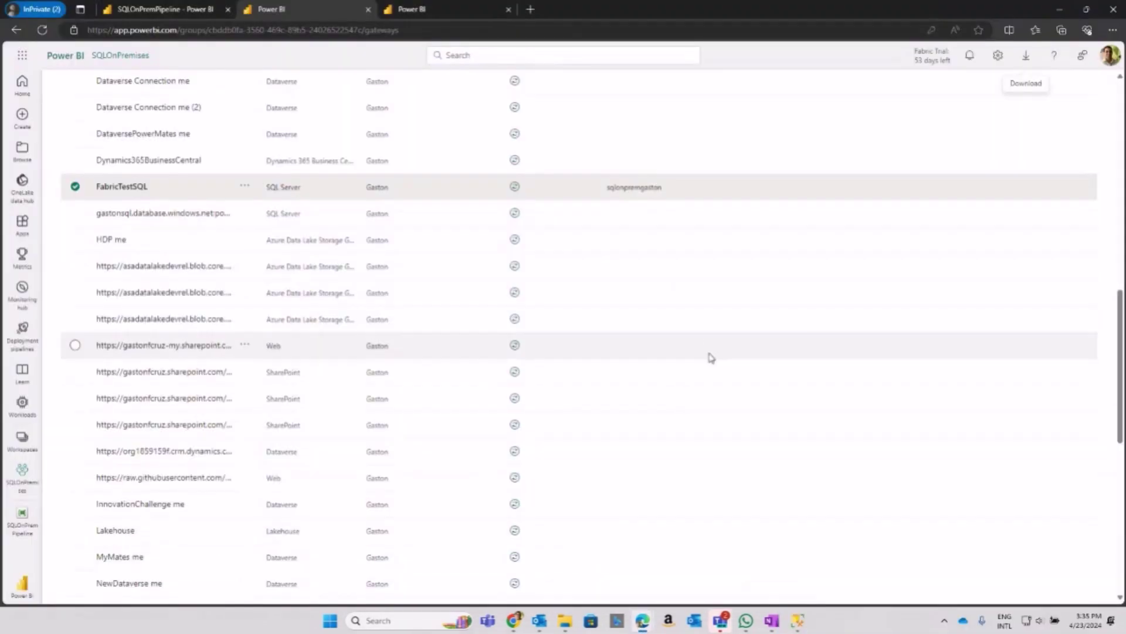
scroll(710, 346, "up", 8)
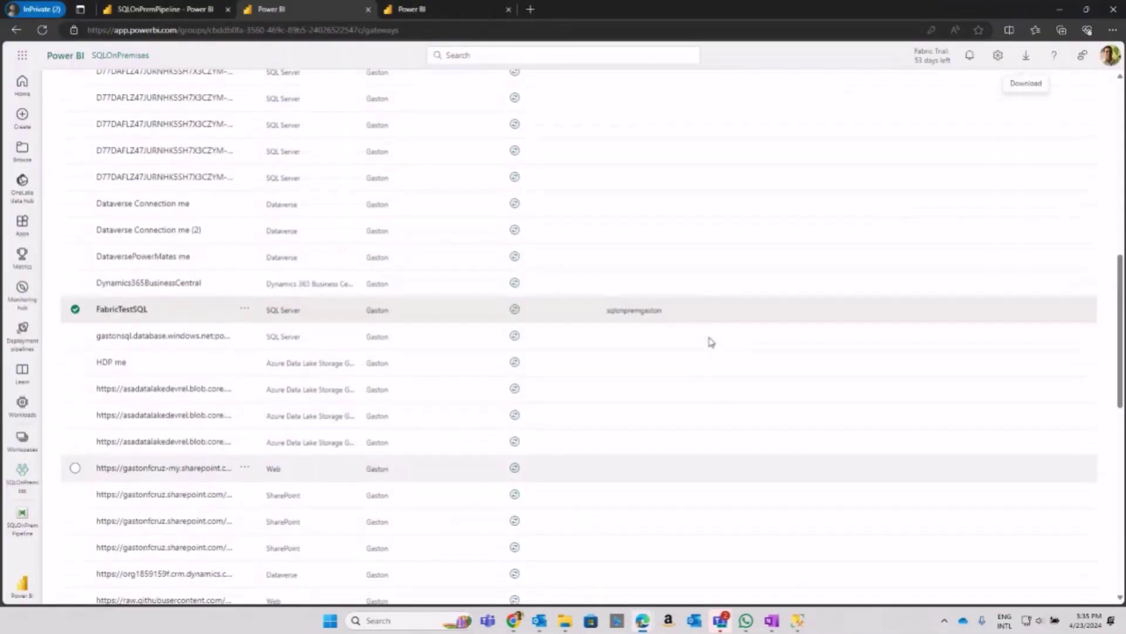
scroll(711, 342, "up", 5)
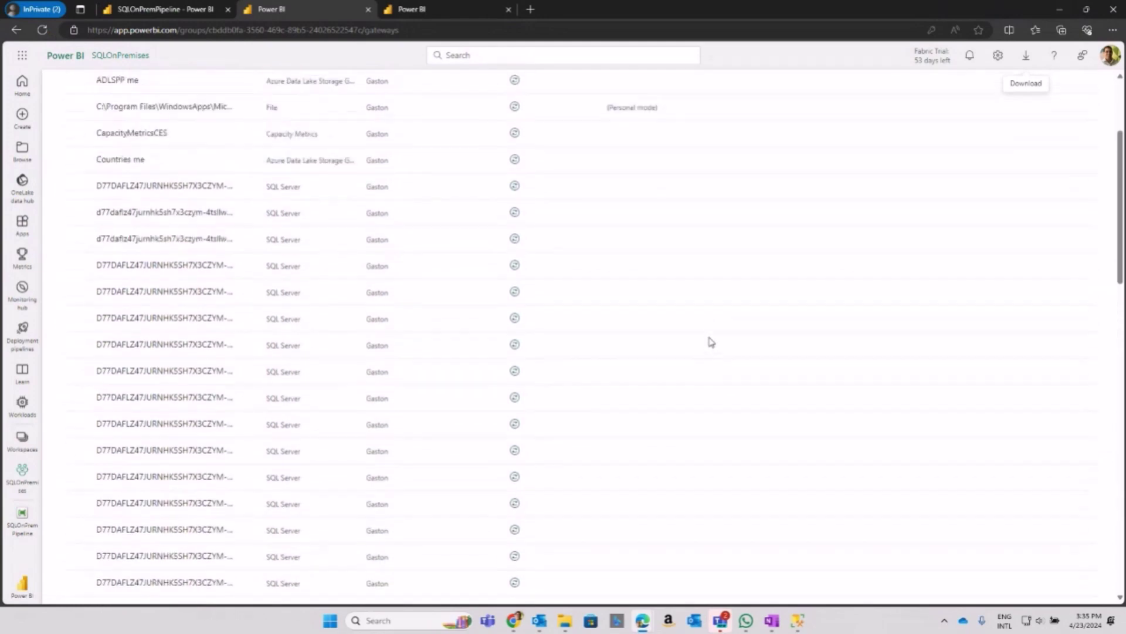
left_click(998, 56)
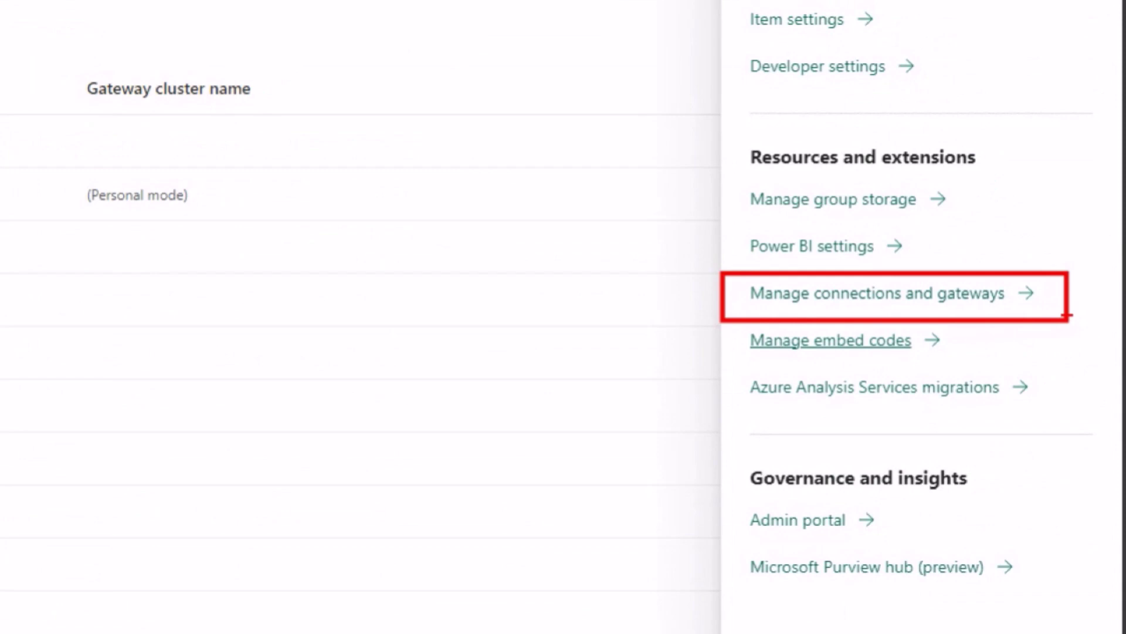
left_click(207, 163)
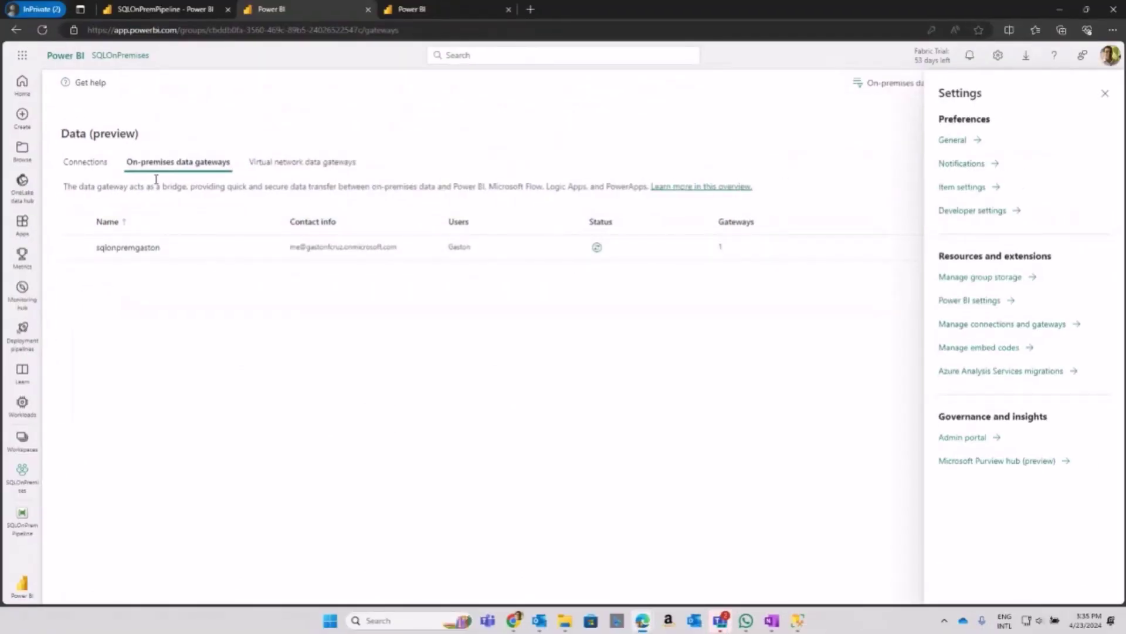
- Go back to the Connections list and scroll down to FabricTestSQL
left_click(92, 166)
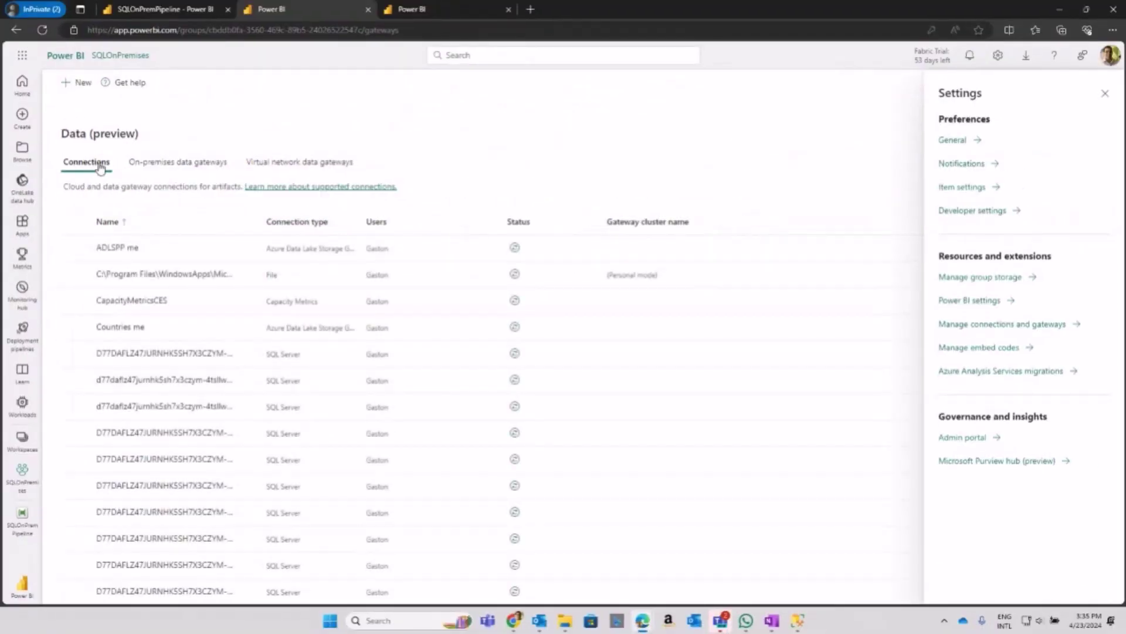
scroll(261, 284, "down", 8)
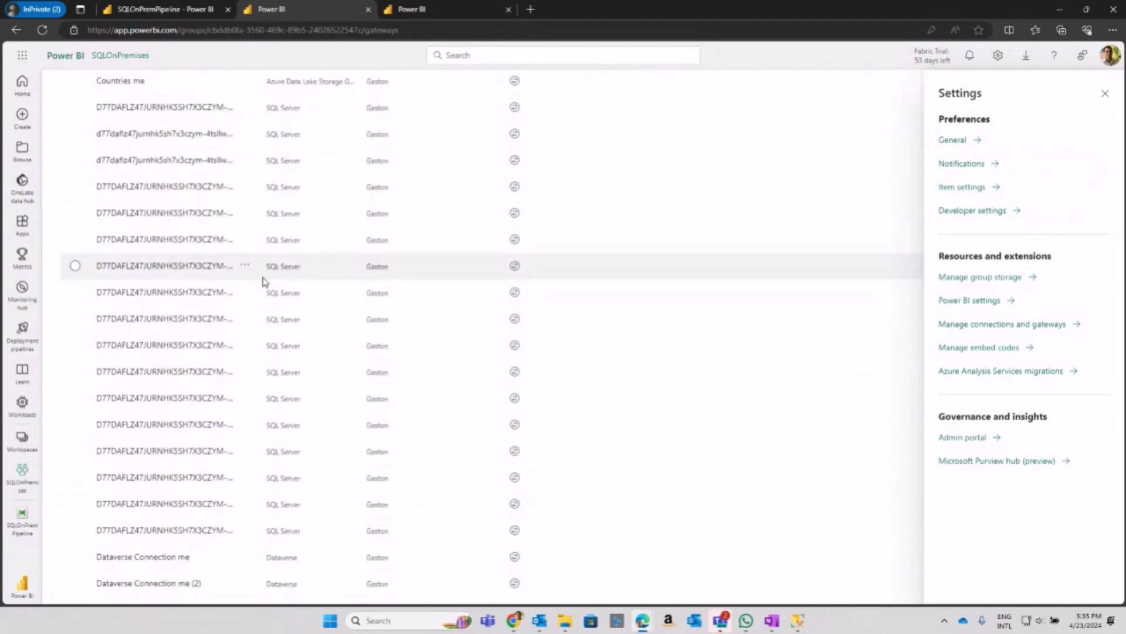
scroll(262, 281, "down", 3)
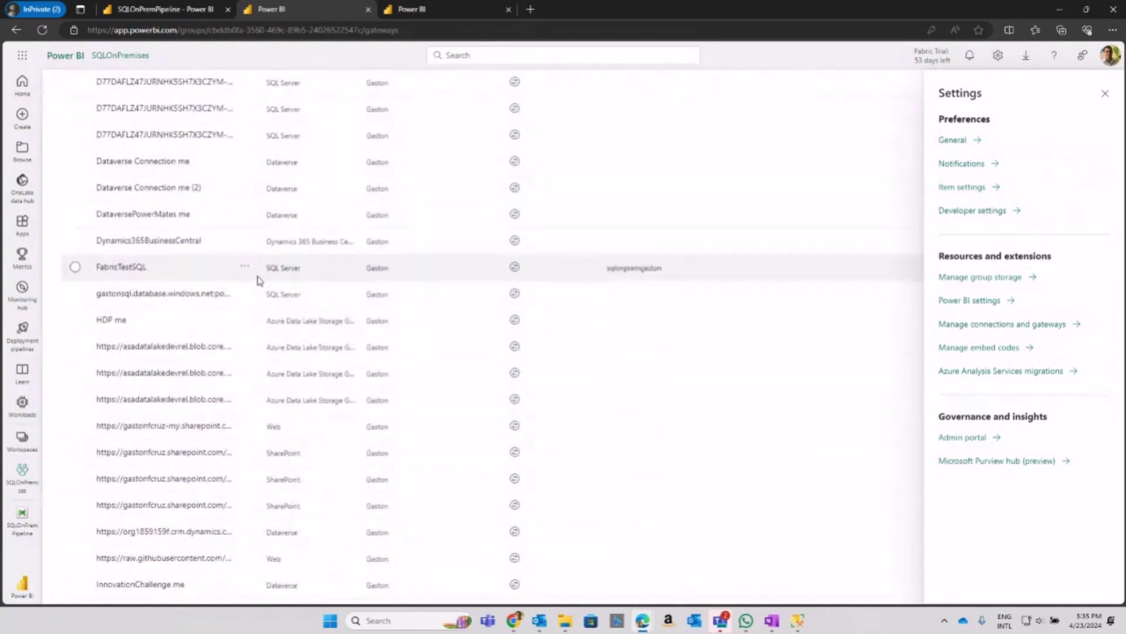
- Open FabricTestSQL's Settings from its ... menu, review the gateway connection, then close it
left_click(75, 268)
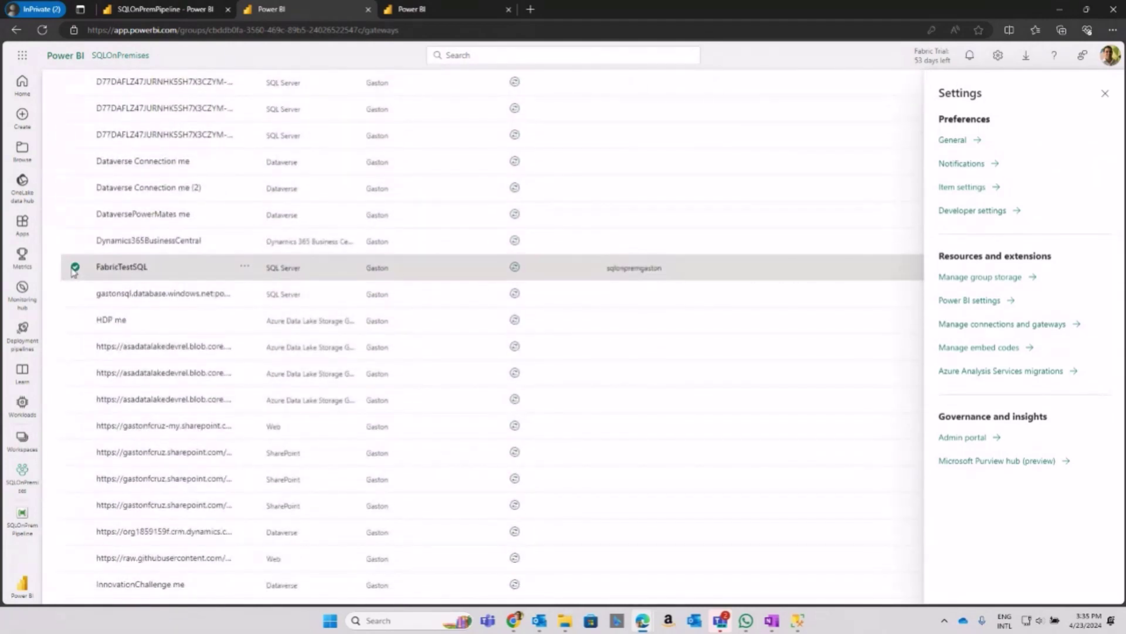
left_click_drag(67, 252, 451, 285)
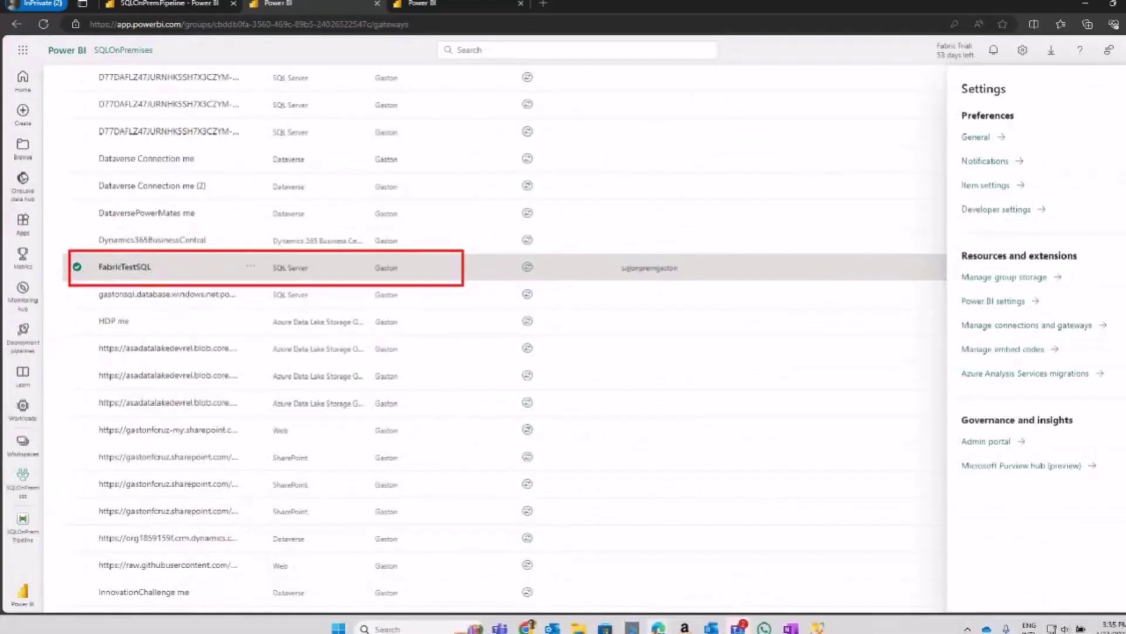
left_click(486, 266)
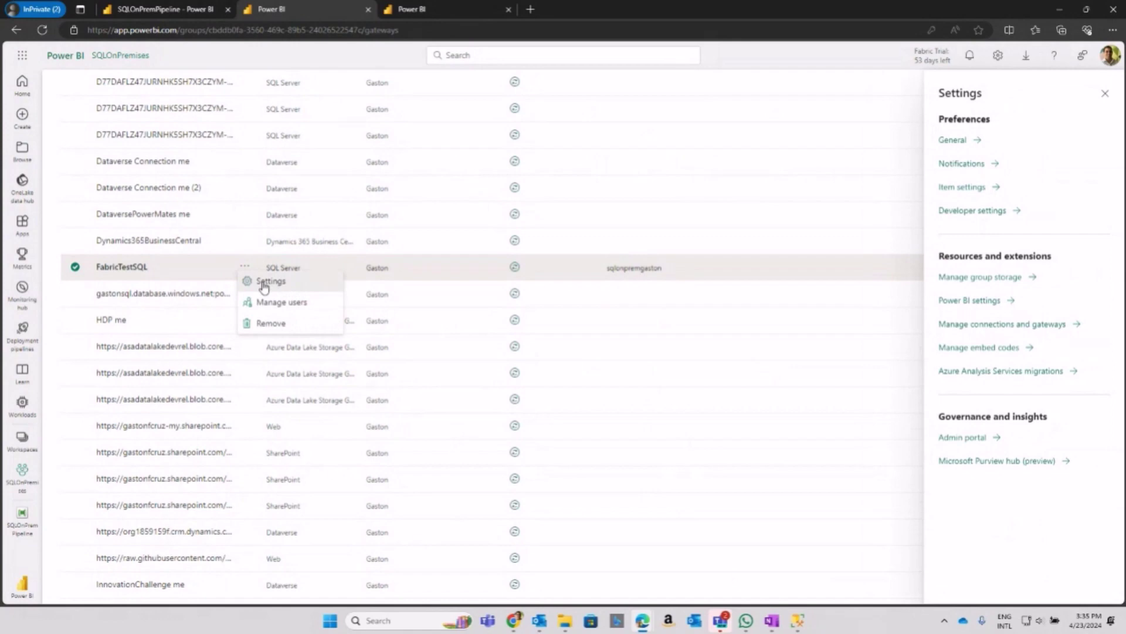
left_click(264, 281)
left_click(1106, 95)
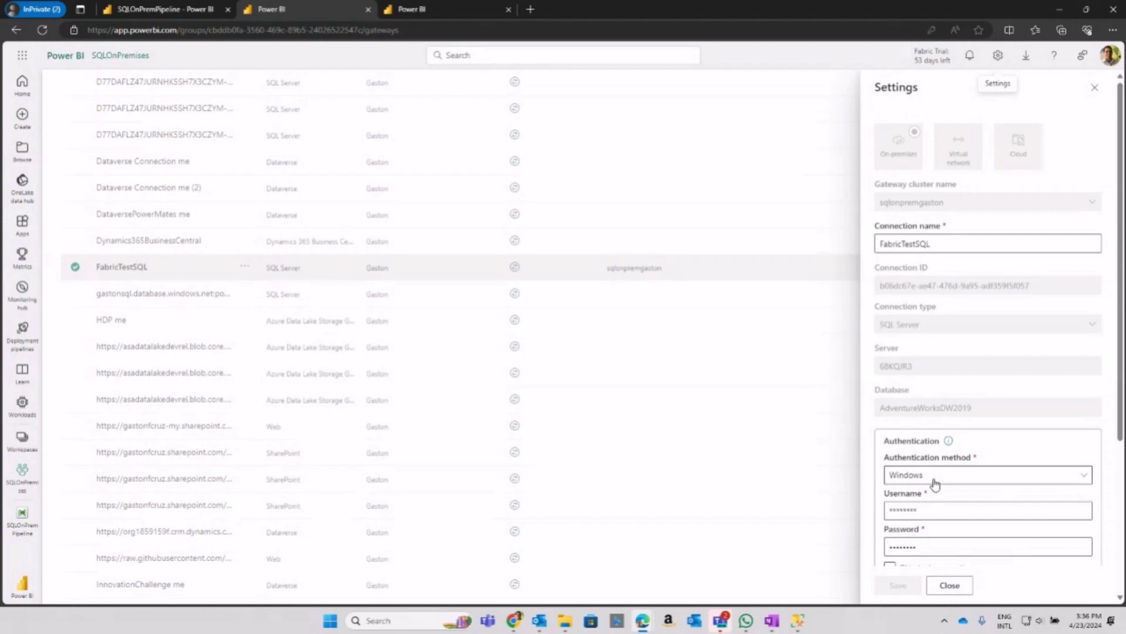
left_click(962, 585)
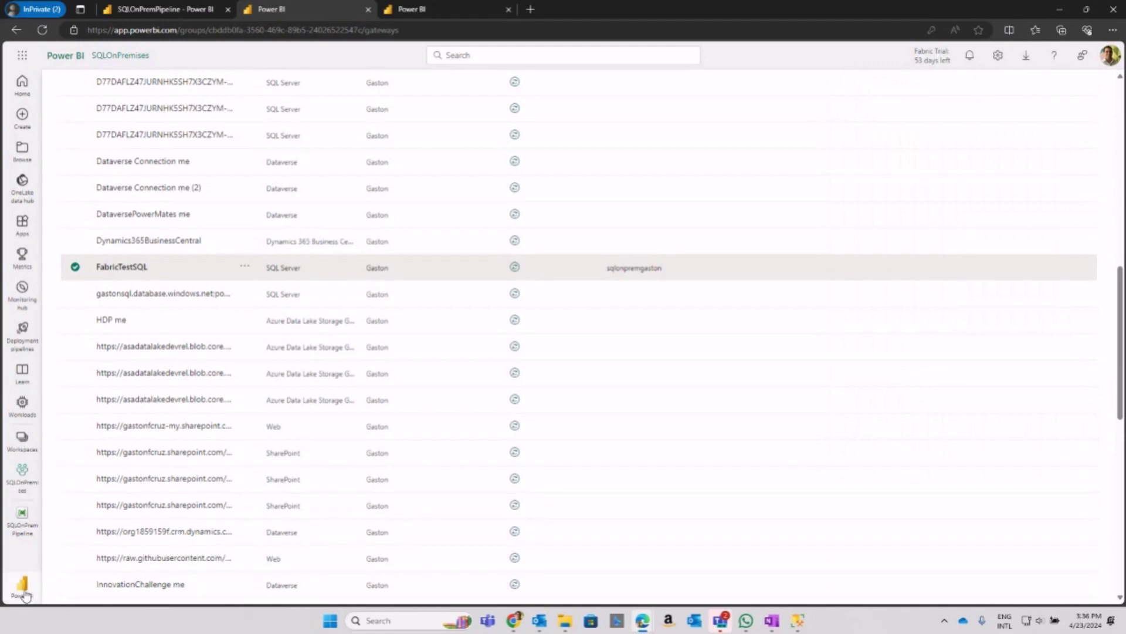
- Switch to Data Factory and select SQLOnPremPipeline's SQLOnPremCopy activity to view its settings
left_click(24, 594)
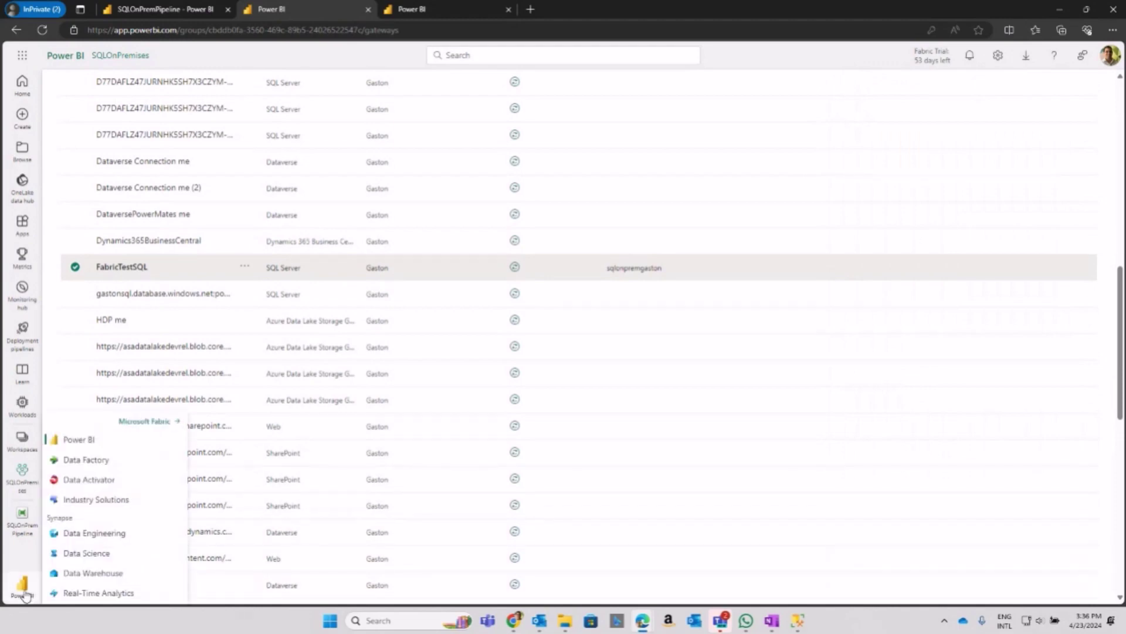
left_click(78, 460)
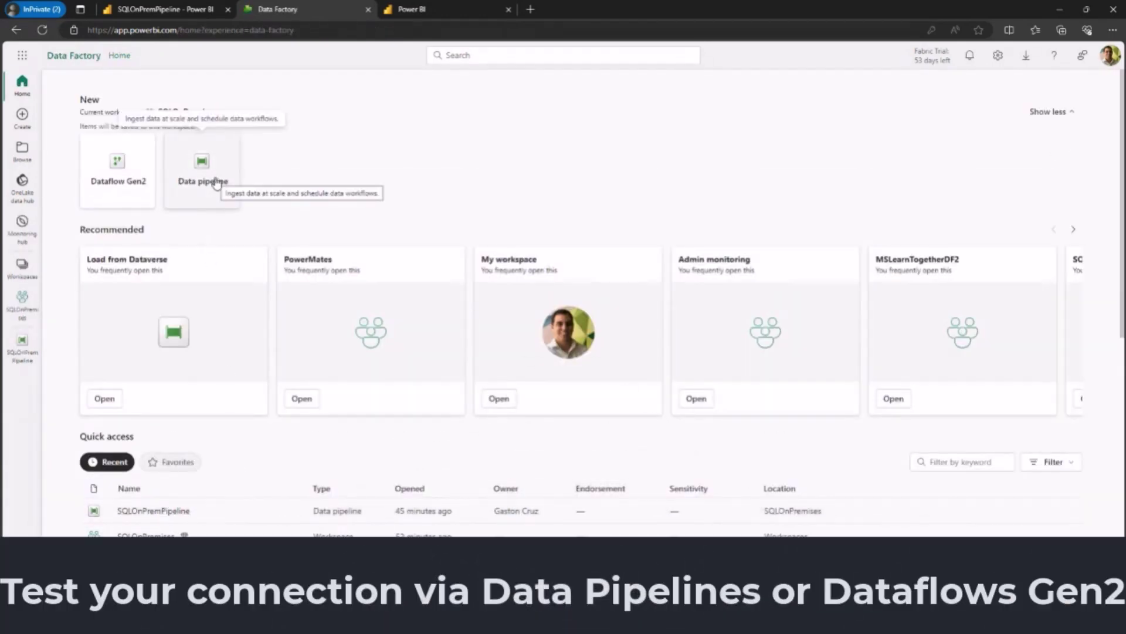
left_click(181, 16)
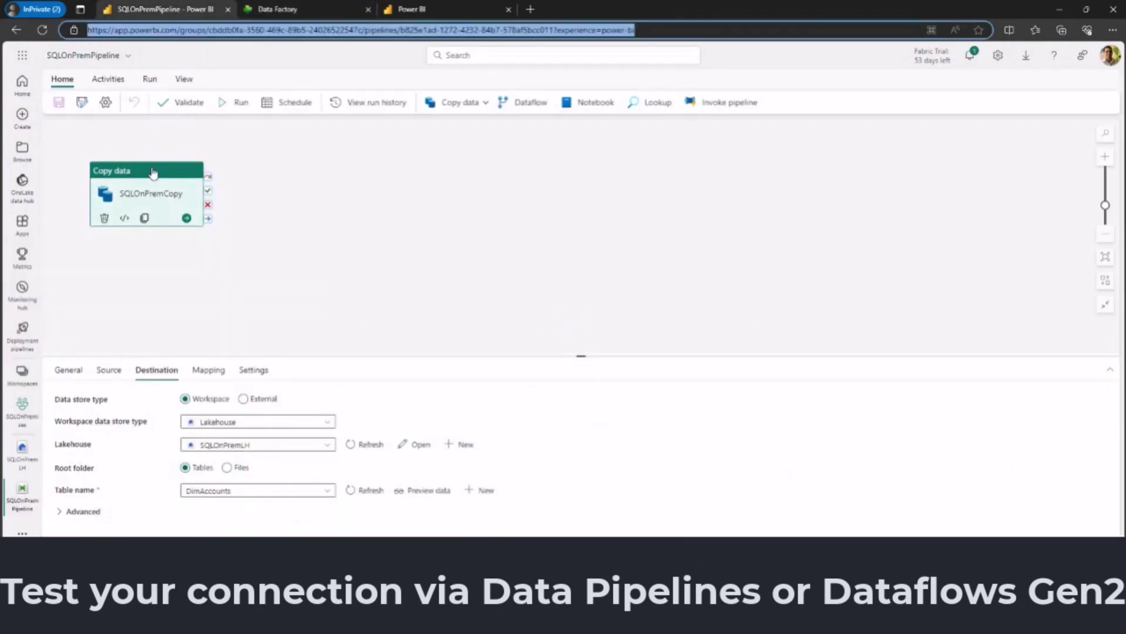
left_click(486, 104)
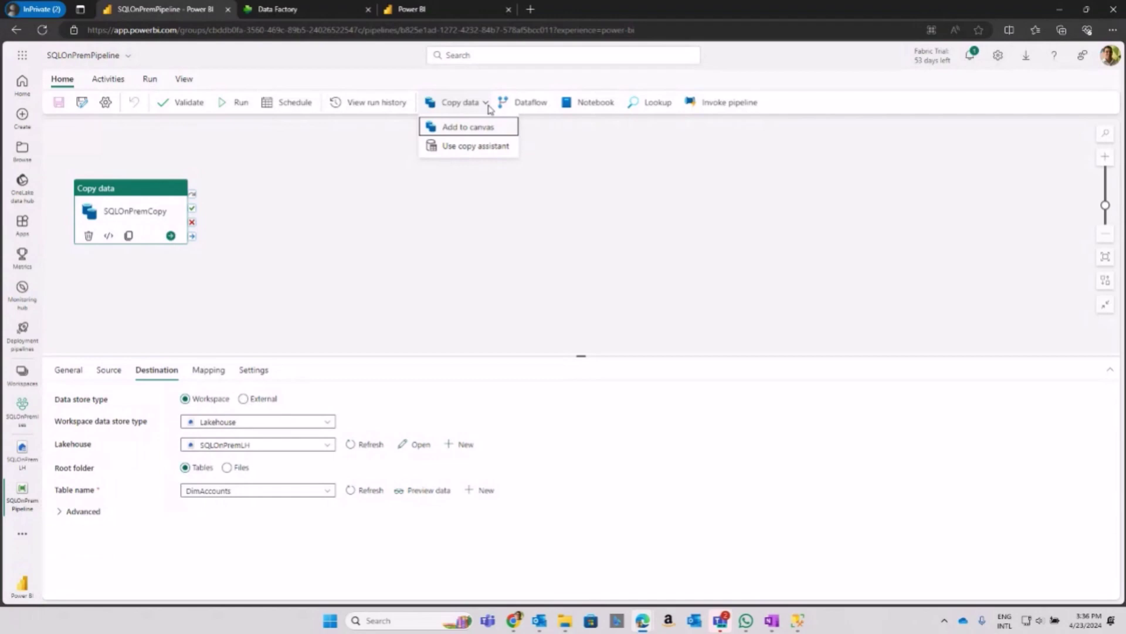
left_click(365, 254)
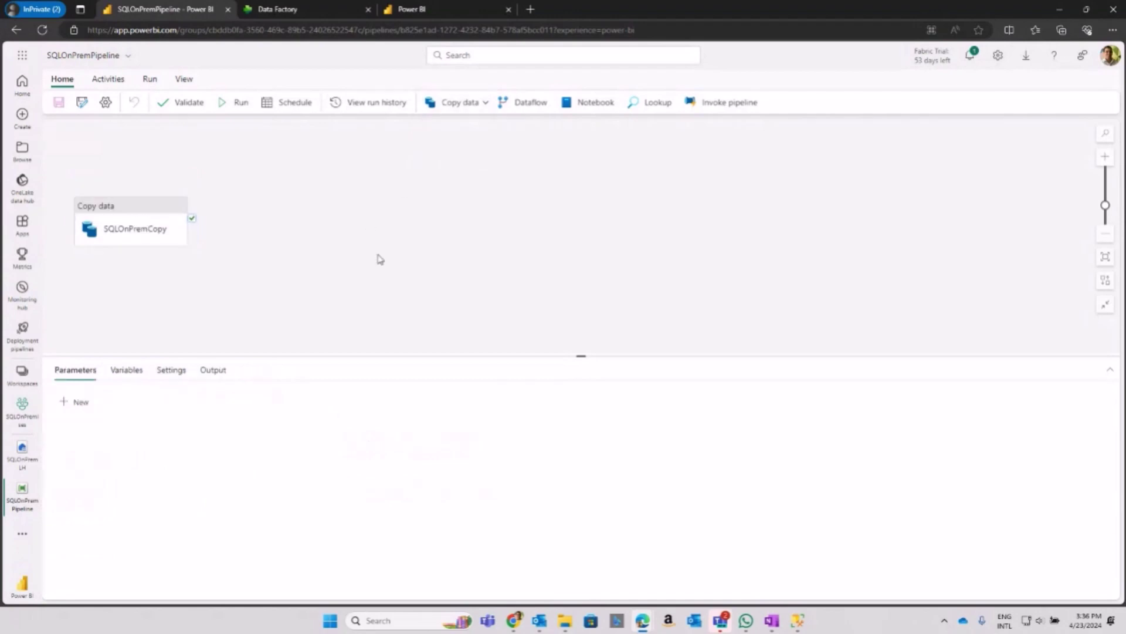
left_click(134, 214)
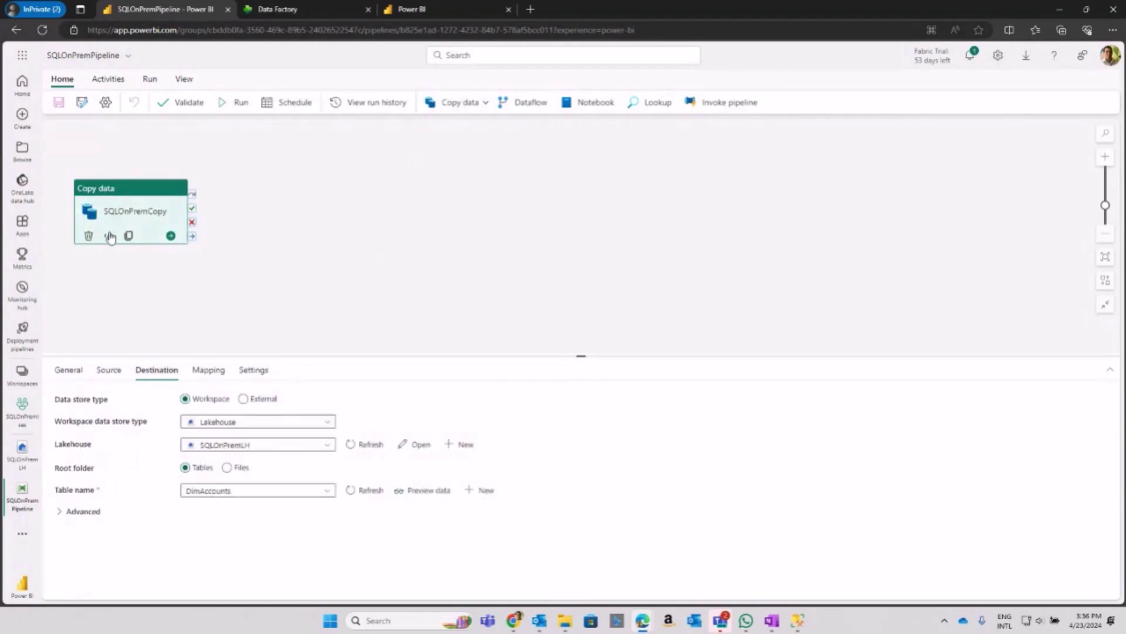
left_click(109, 369)
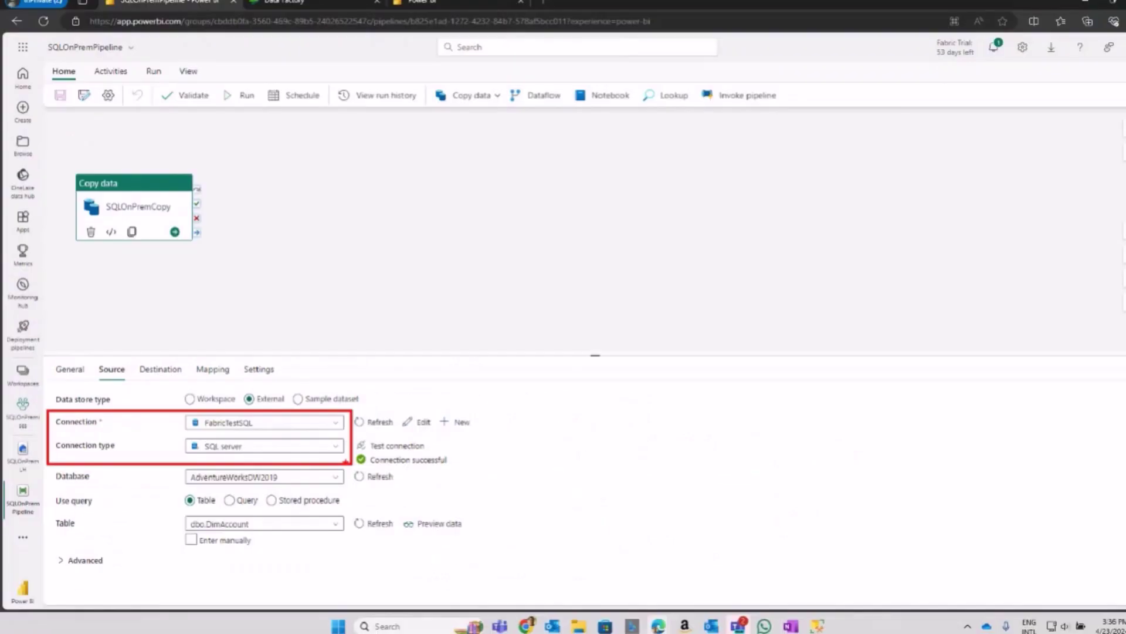
left_click(291, 426)
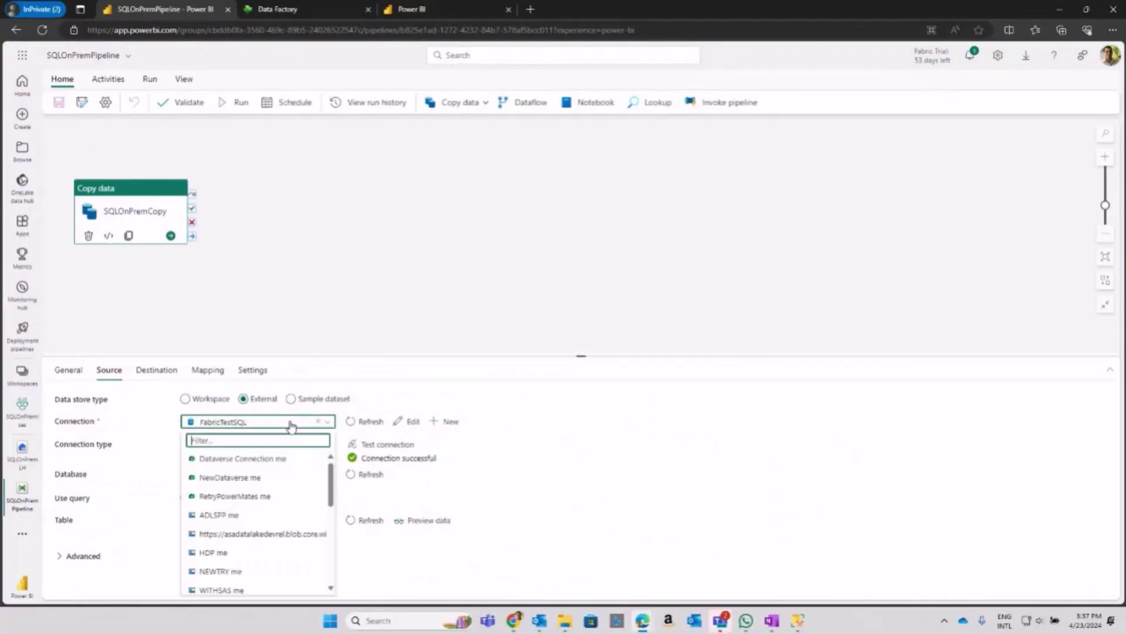
left_click(292, 425)
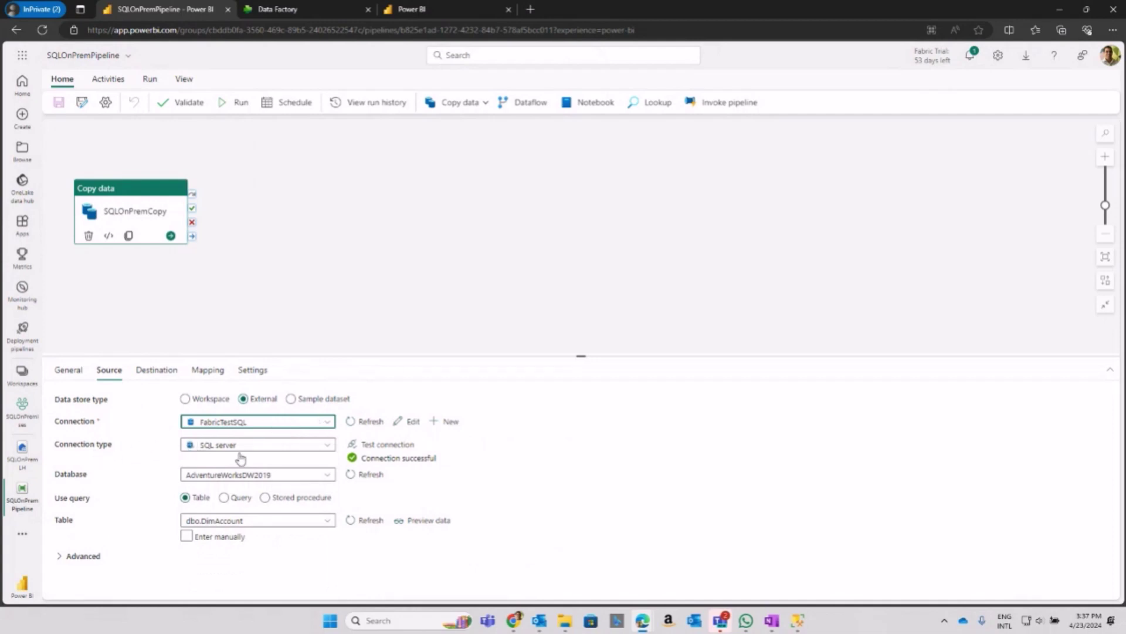
left_click(326, 448)
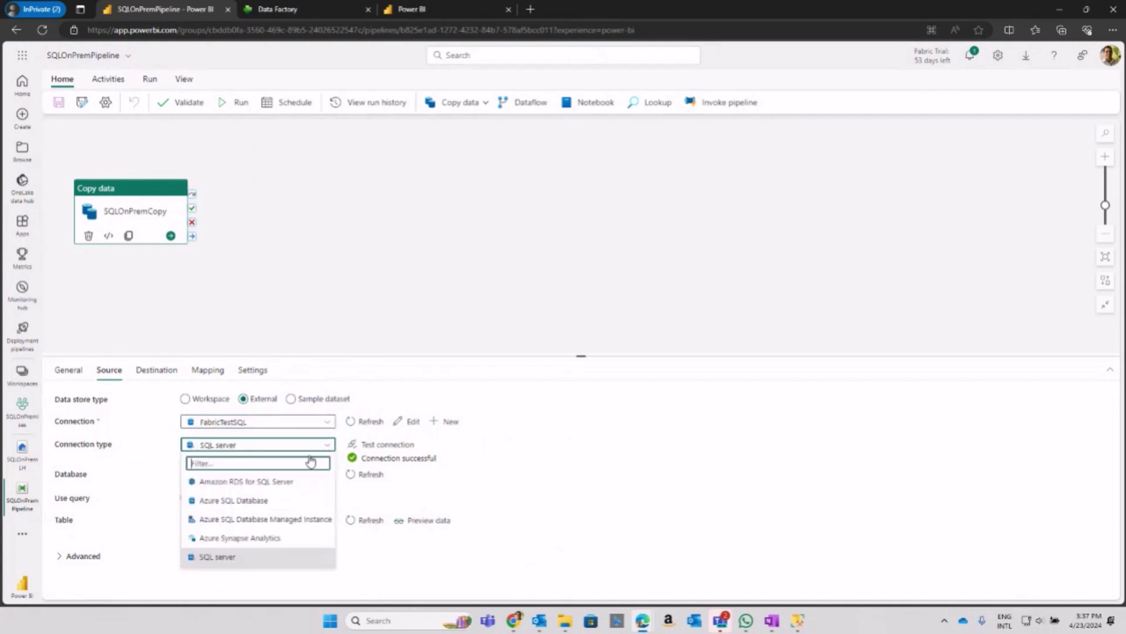
left_click(212, 557)
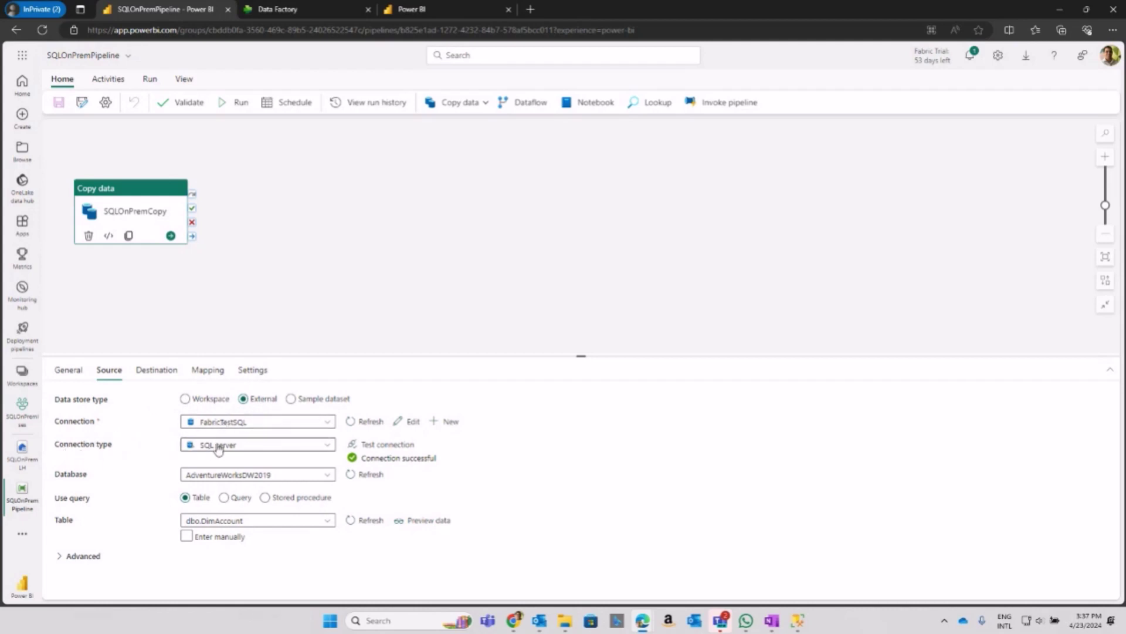
- Refresh the empty source Database list, then view the destination: SQLOnPremLH table DimAccounts
left_click(327, 478)
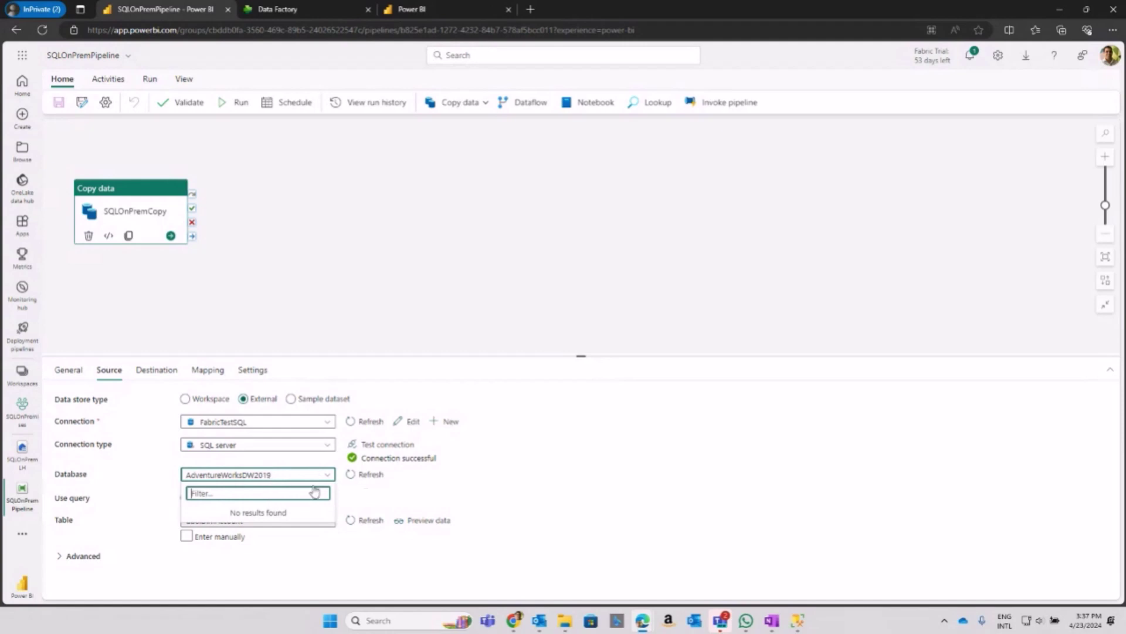
left_click(435, 476)
left_click(371, 477)
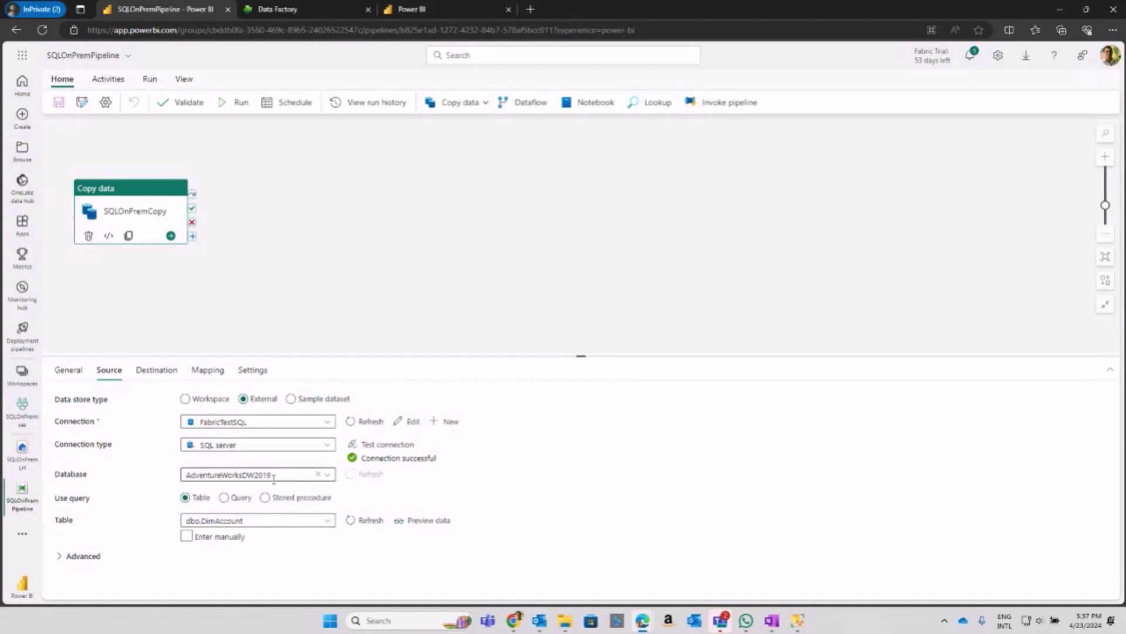
left_click(329, 477)
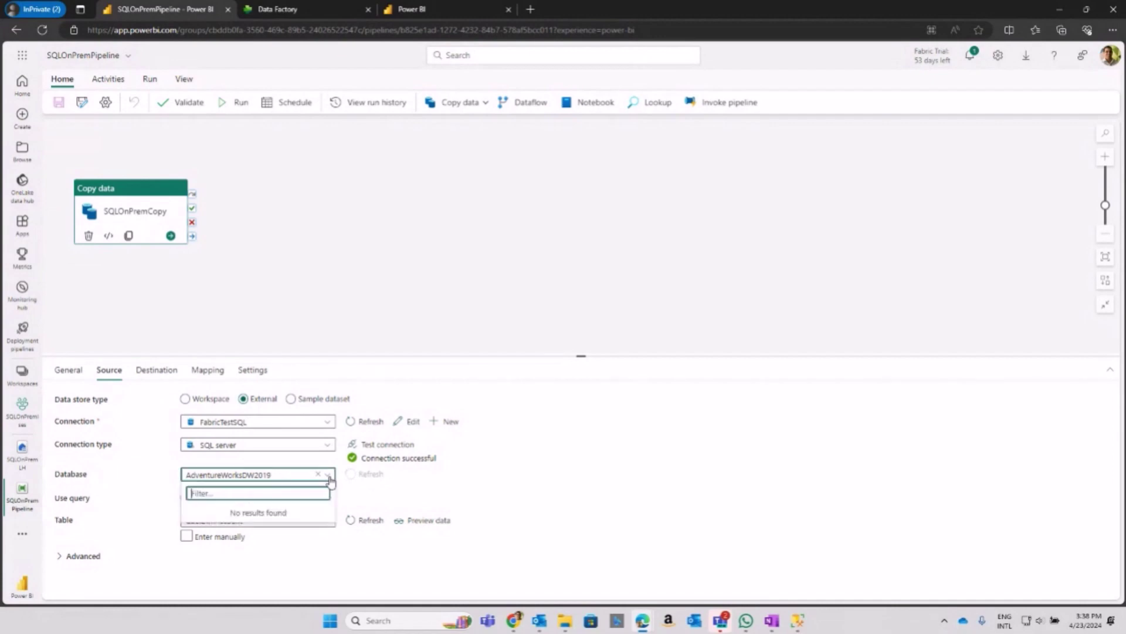
left_click(329, 477)
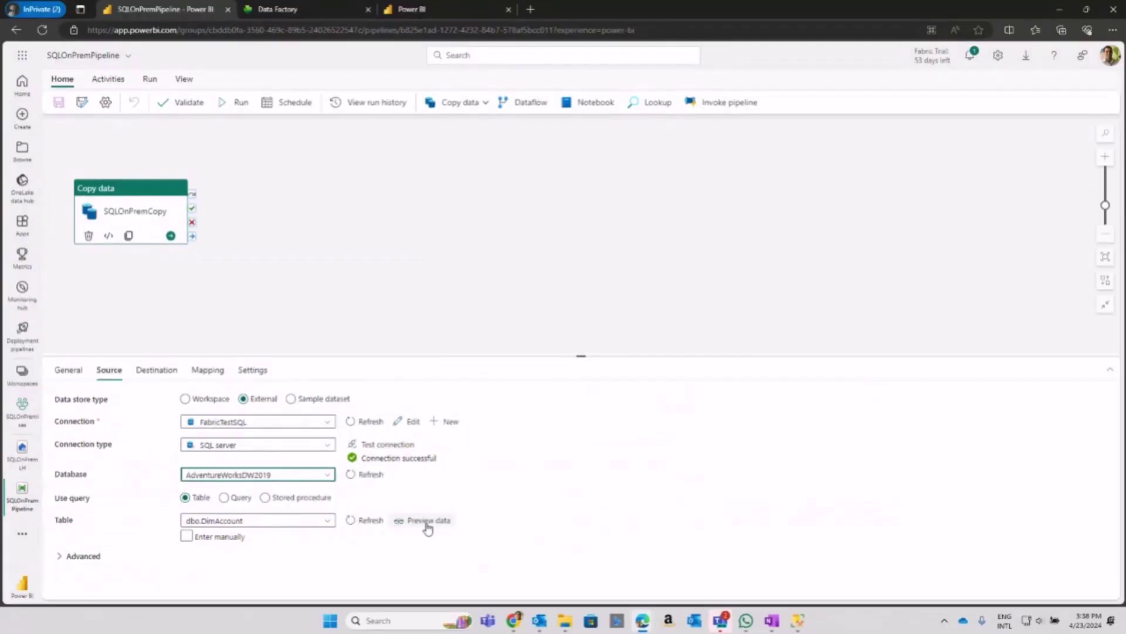
left_click(164, 372)
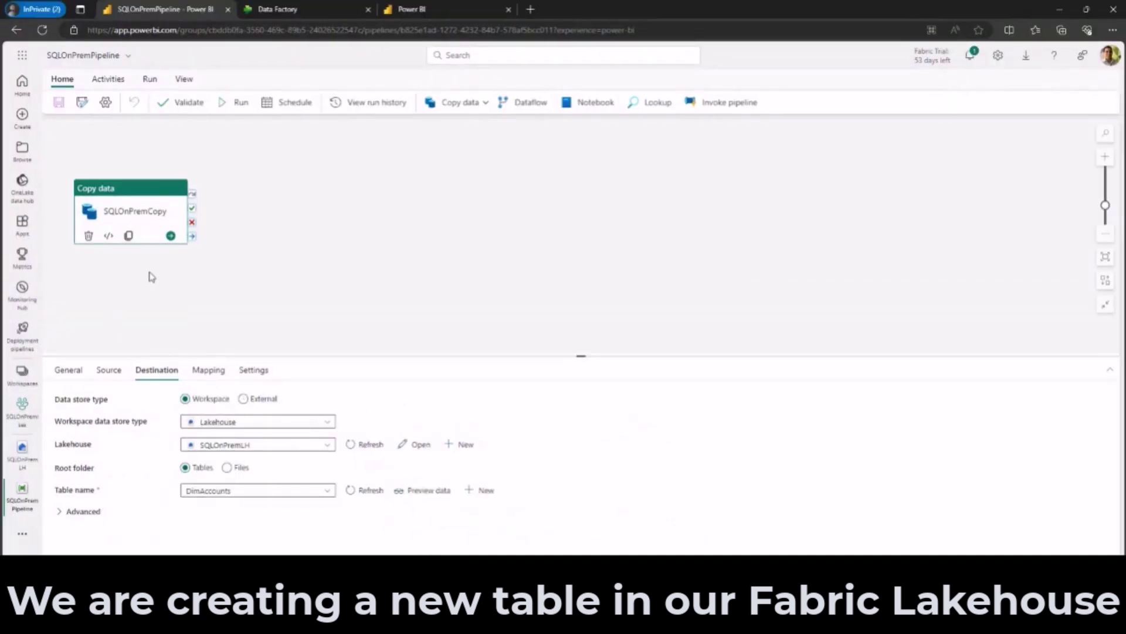
left_click(176, 106)
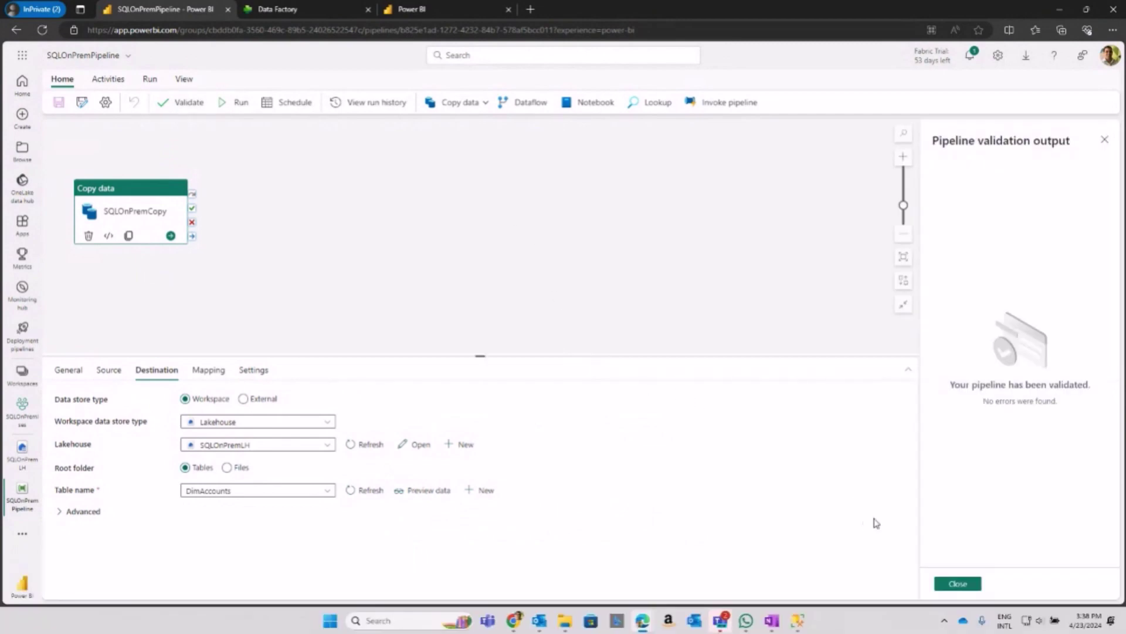
left_click(958, 583)
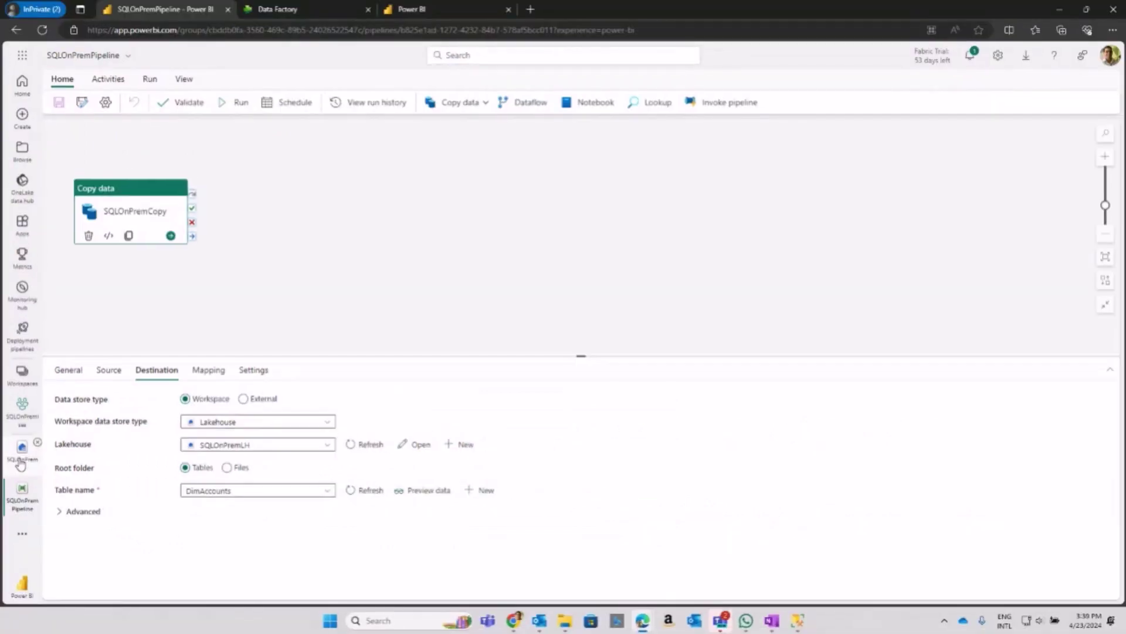
- Open the SQLOnPremLH lakehouse from the left navigation bar
left_click(93, 461)
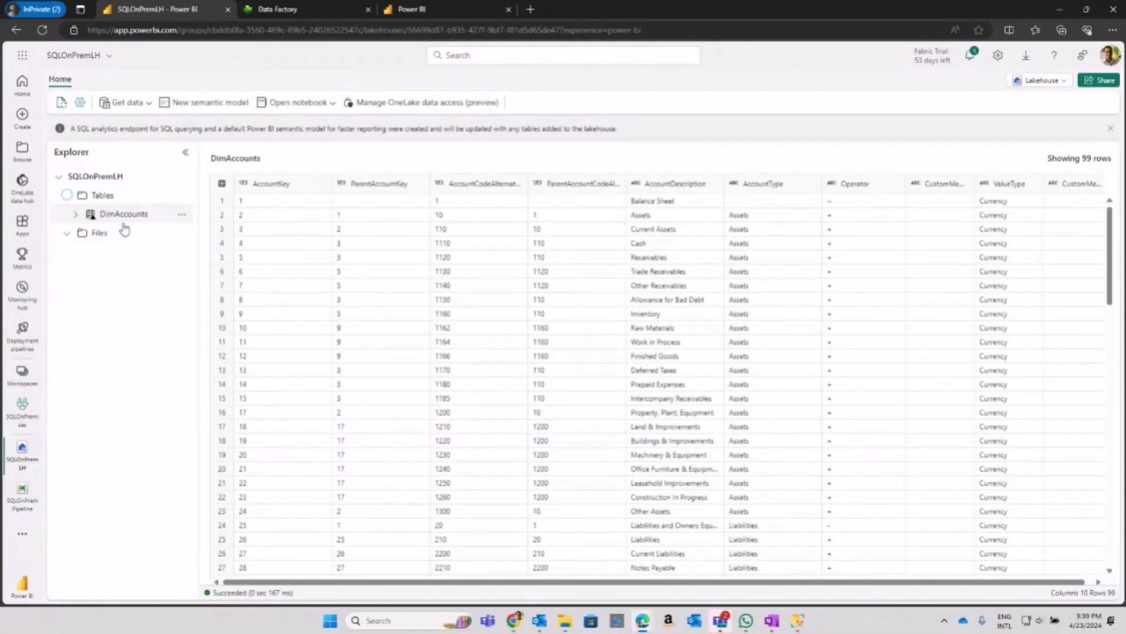